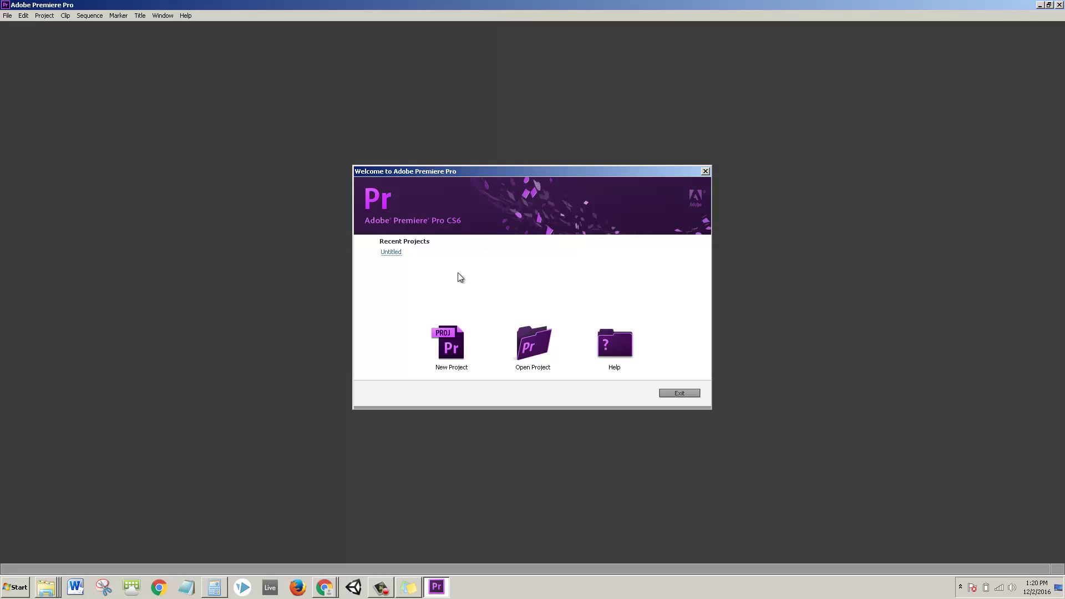
Start a new project named 'sample projecty'.
click(446, 343)
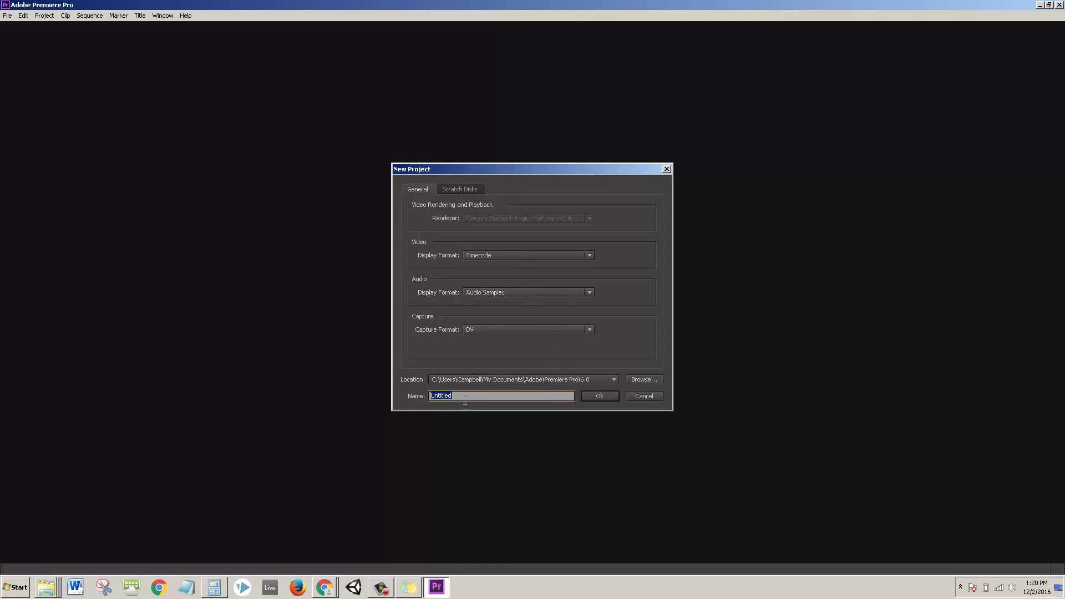
text(sample projecty)
Confirm the new project and pick the HDV 1080p24 sequence preset (1440x1080, 23.976 fps, 48 kHz).
click(605, 395)
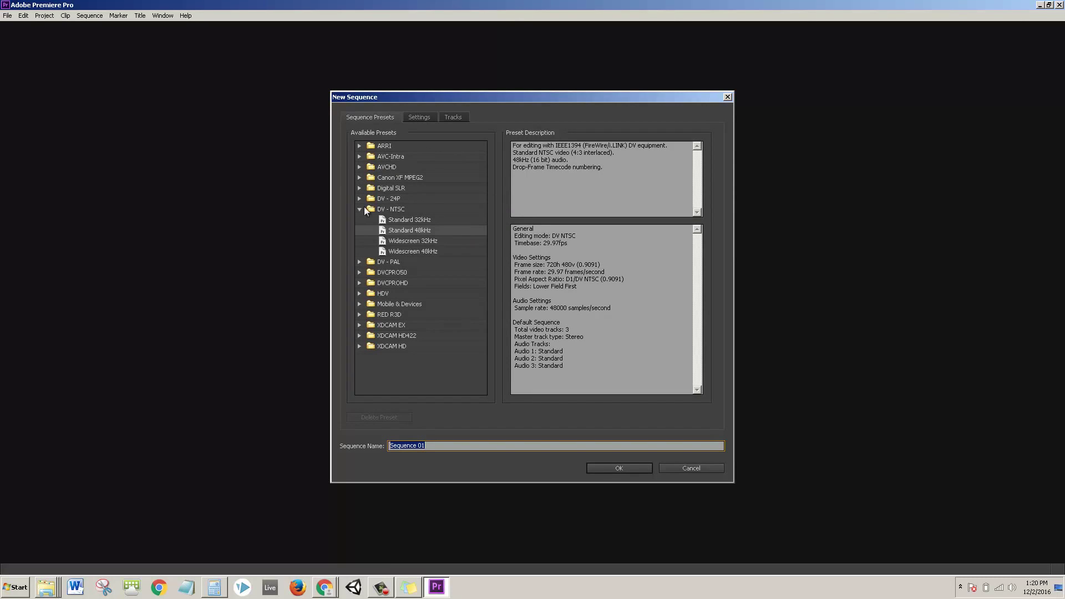
click(371, 294)
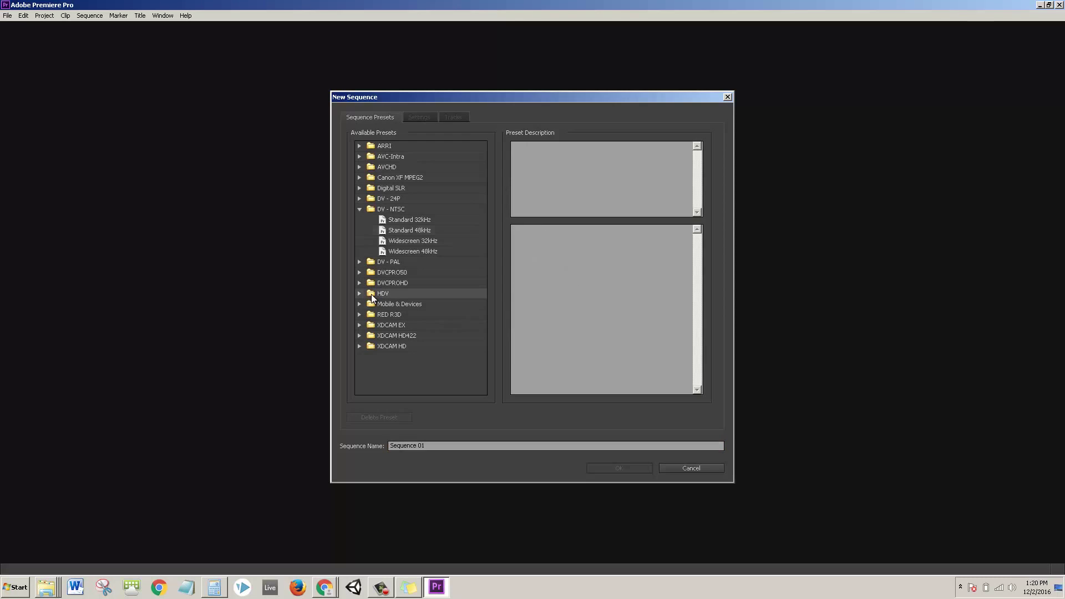
click(360, 294)
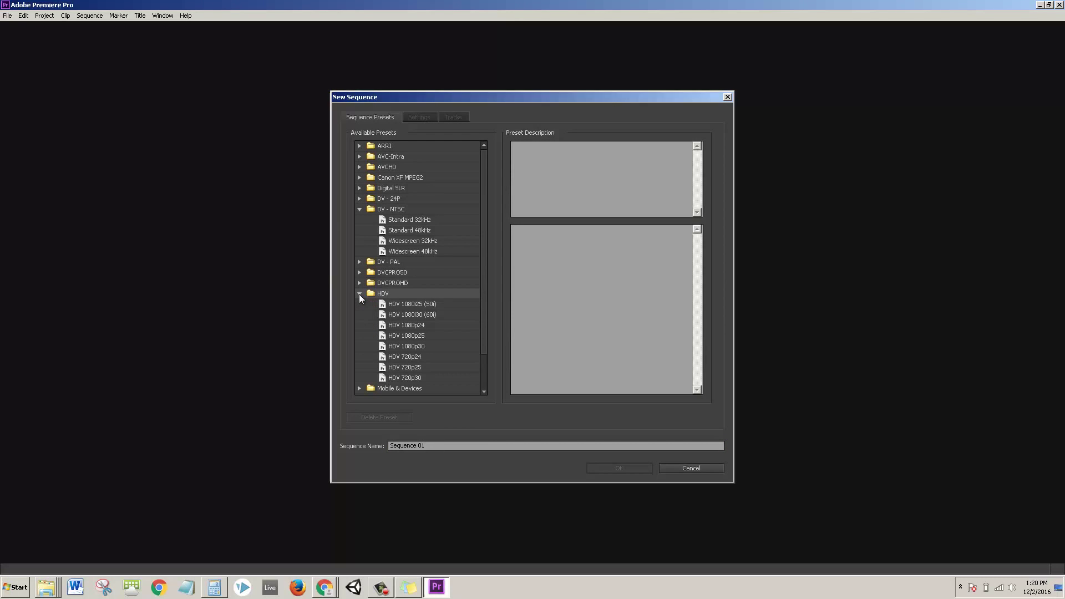
click(397, 325)
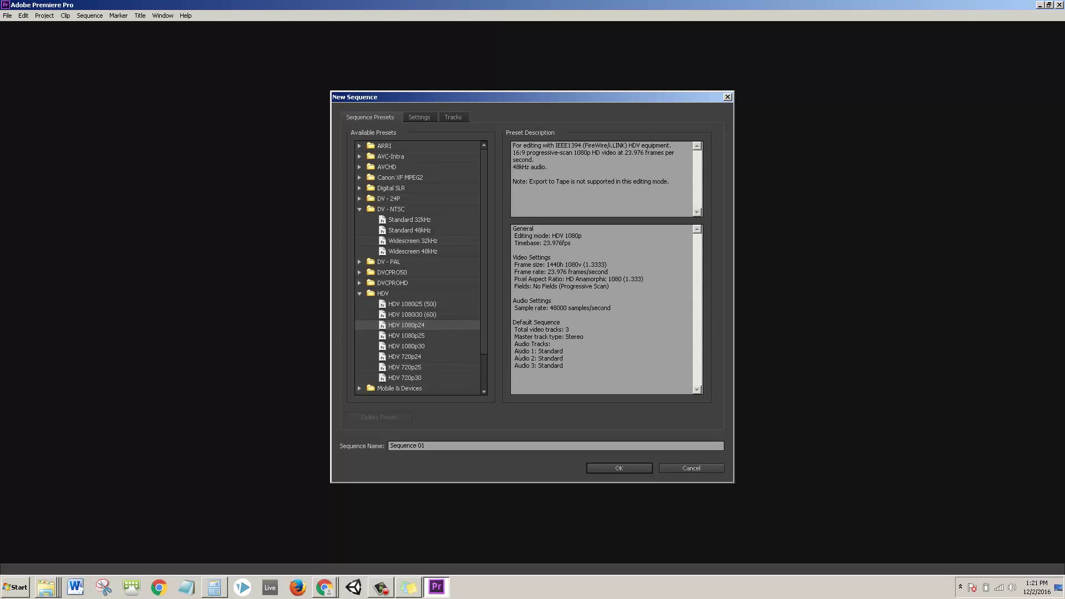
Create Sequence 01 and import Tuesday 12.6.mp4 from Downloads into the Project panel.
click(617, 468)
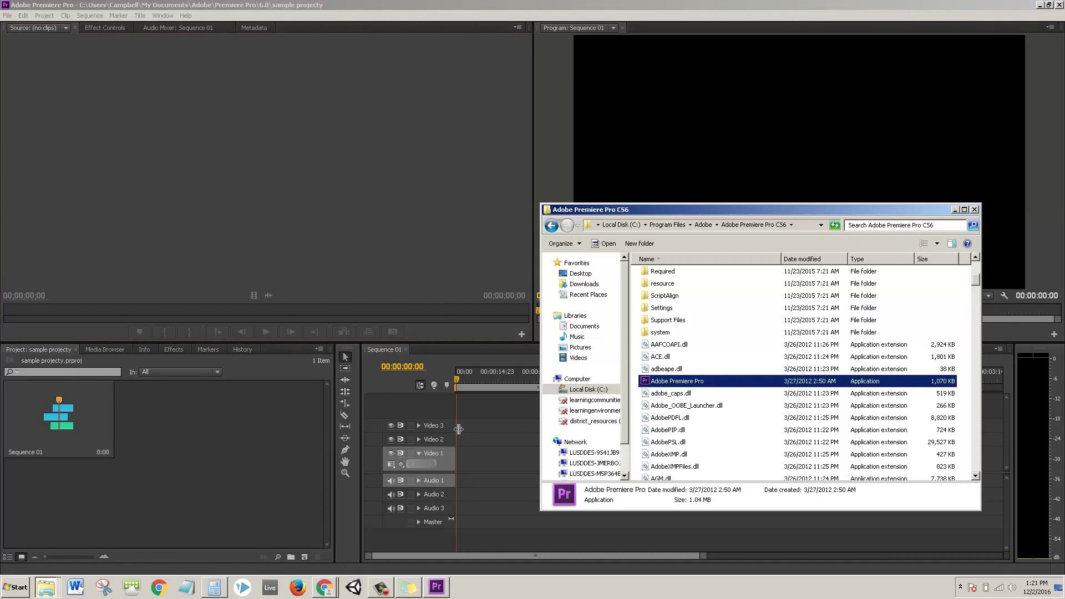
click(583, 284)
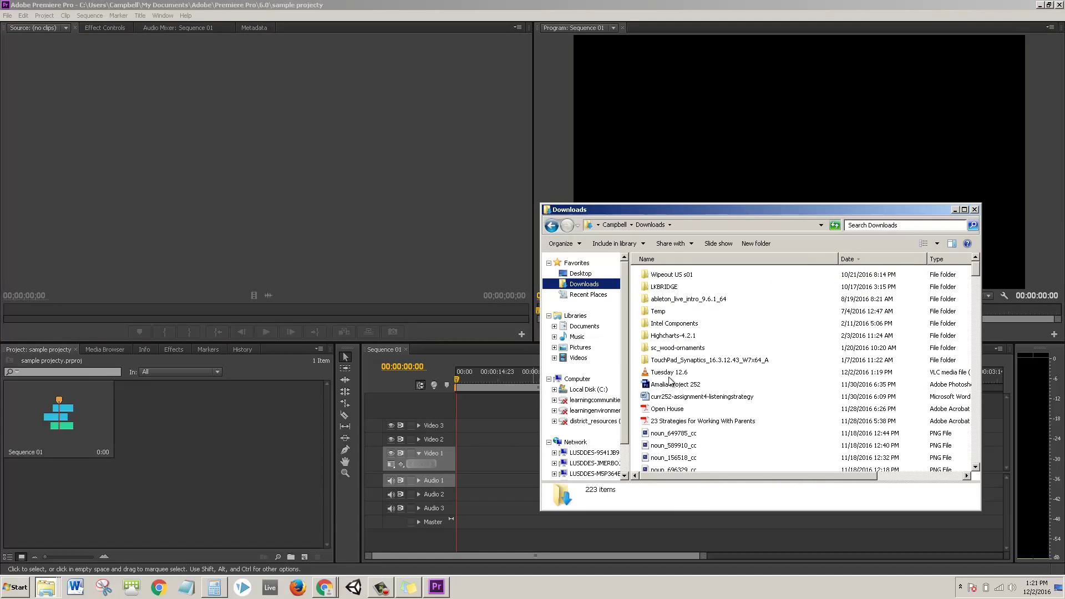
click(671, 372)
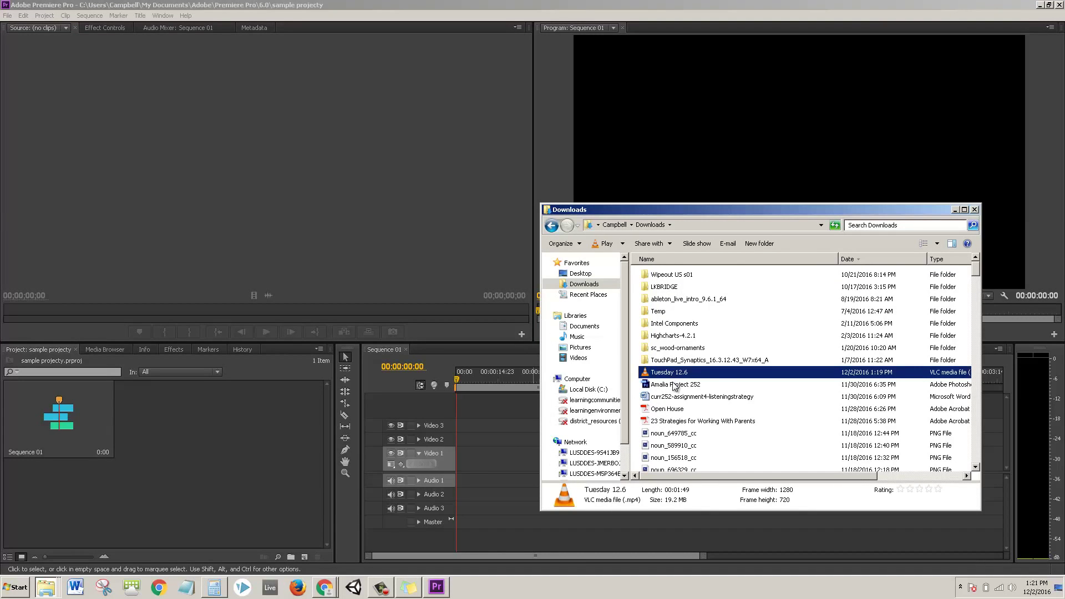
key(Down)
drag(671, 377, 173, 424)
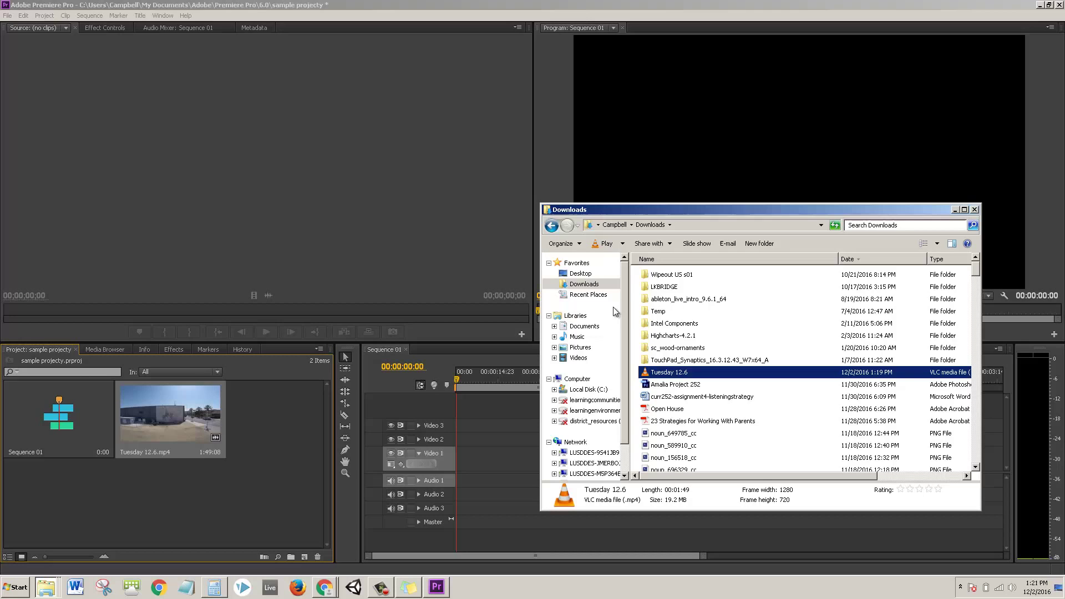
Import DJI_0011.MOV from Videos > drone edison into the Project panel.
click(579, 358)
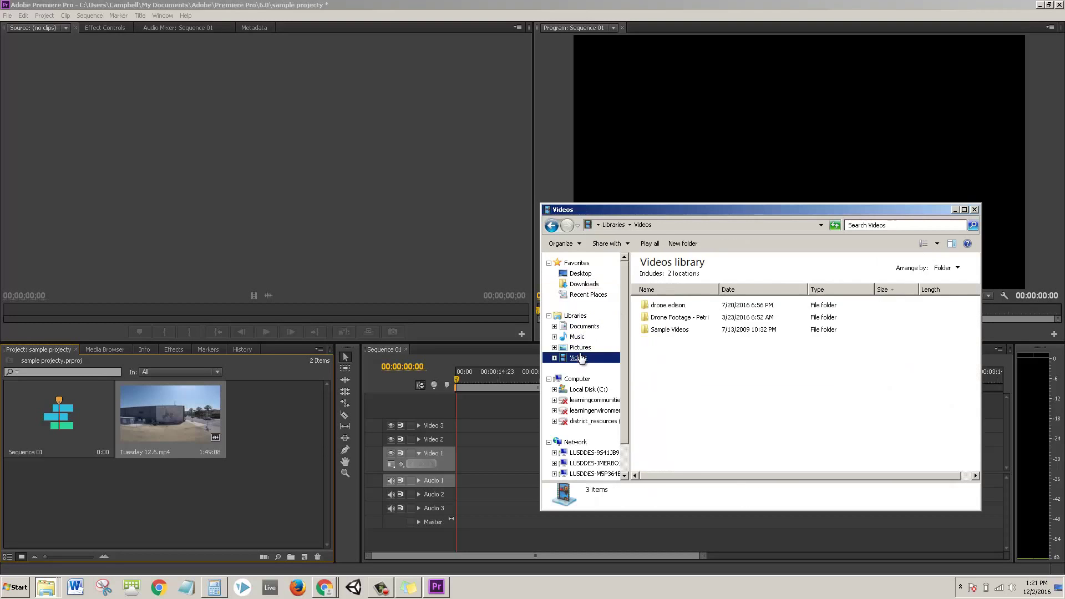
double_click(681, 306)
drag(671, 309, 275, 438)
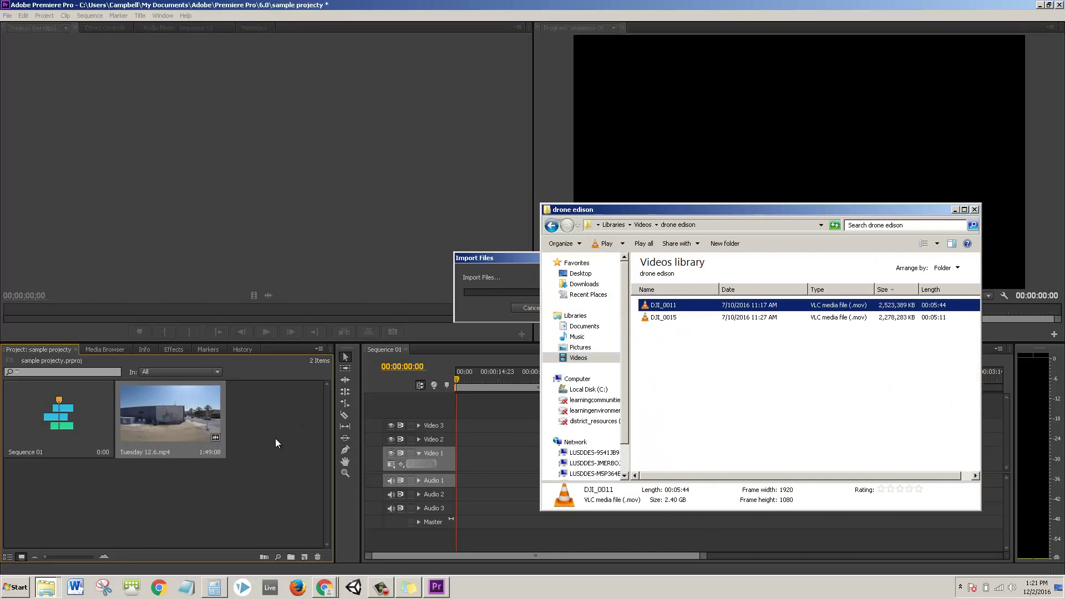
click(176, 488)
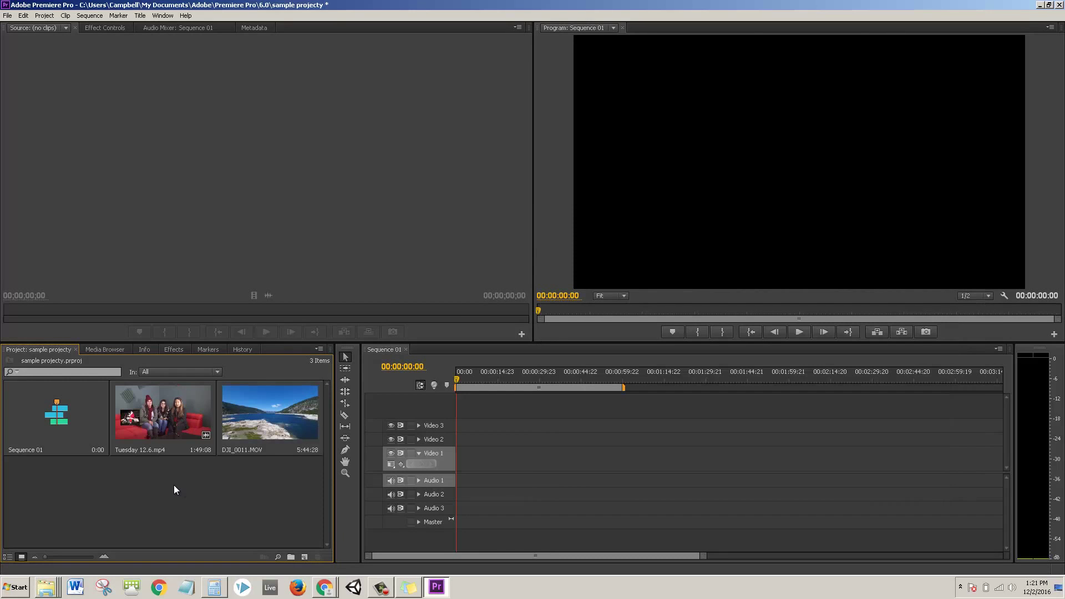
Load Tuesday 12.6.mp4 in the Source monitor and set In 00:00:51:10, Out 00:01:06:14.
double_click(155, 422)
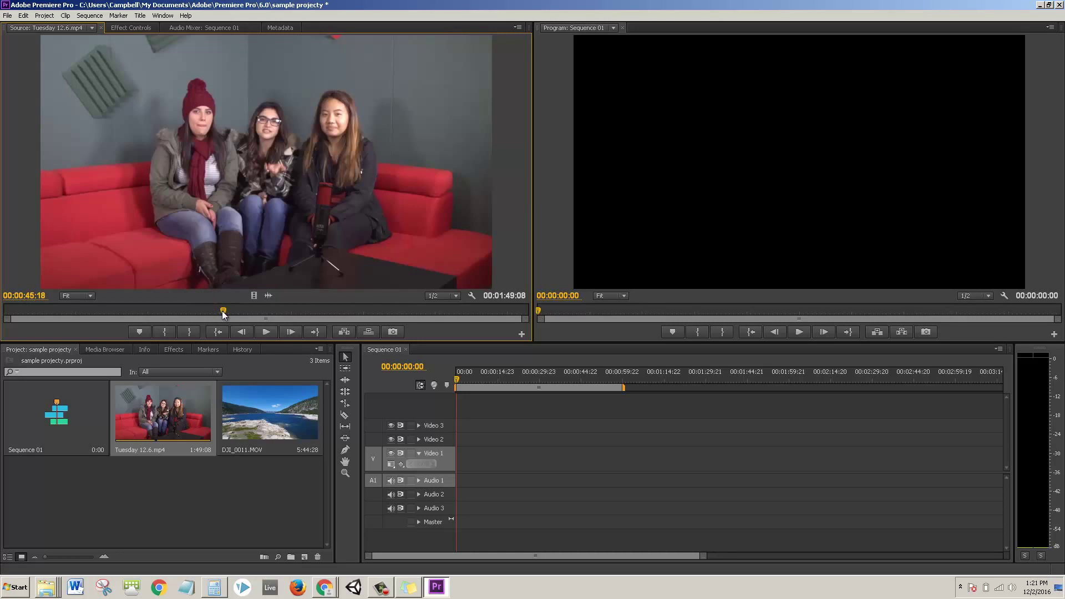
drag(221, 314, 201, 310)
click(266, 332)
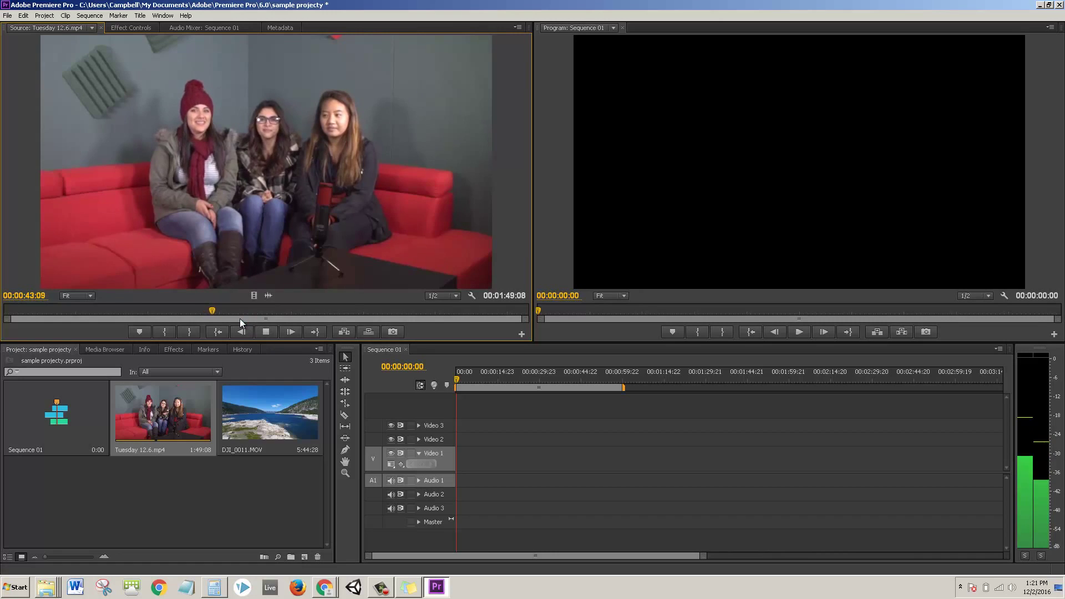
key(space)
click(250, 311)
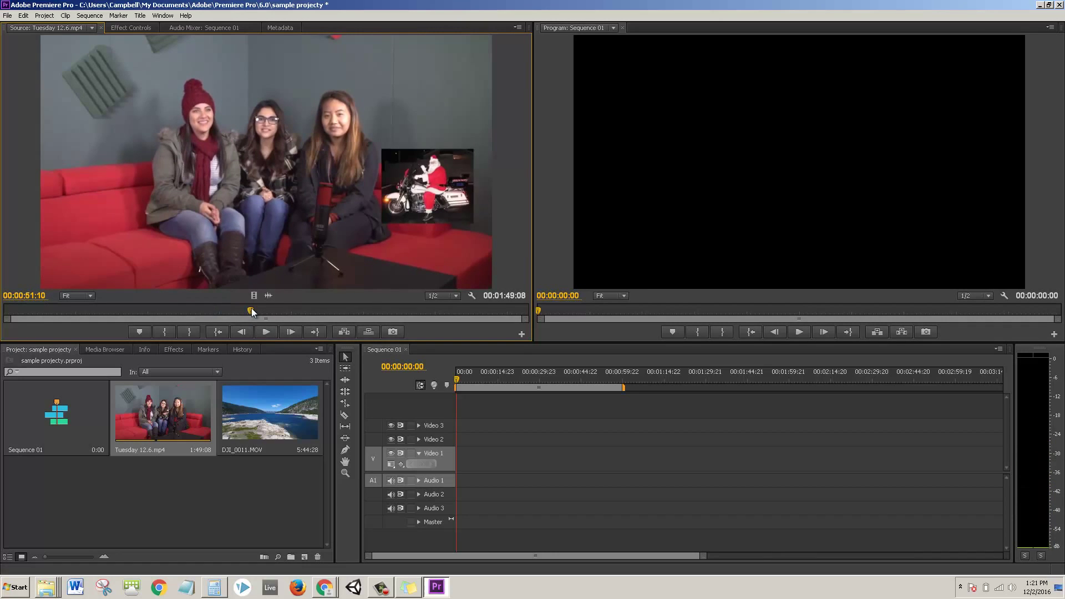
click(172, 335)
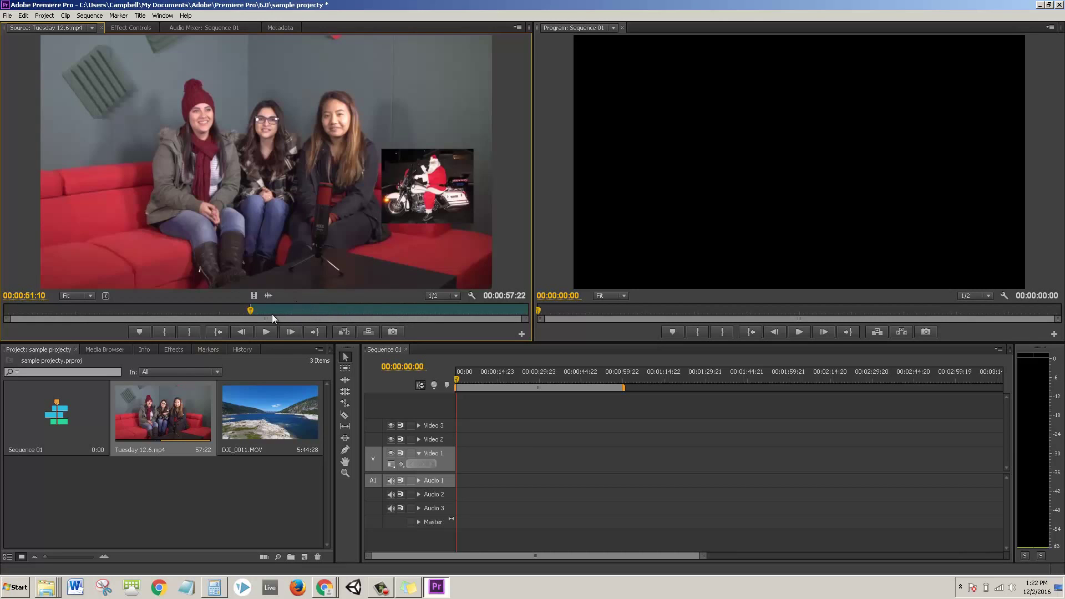
drag(270, 314, 324, 316)
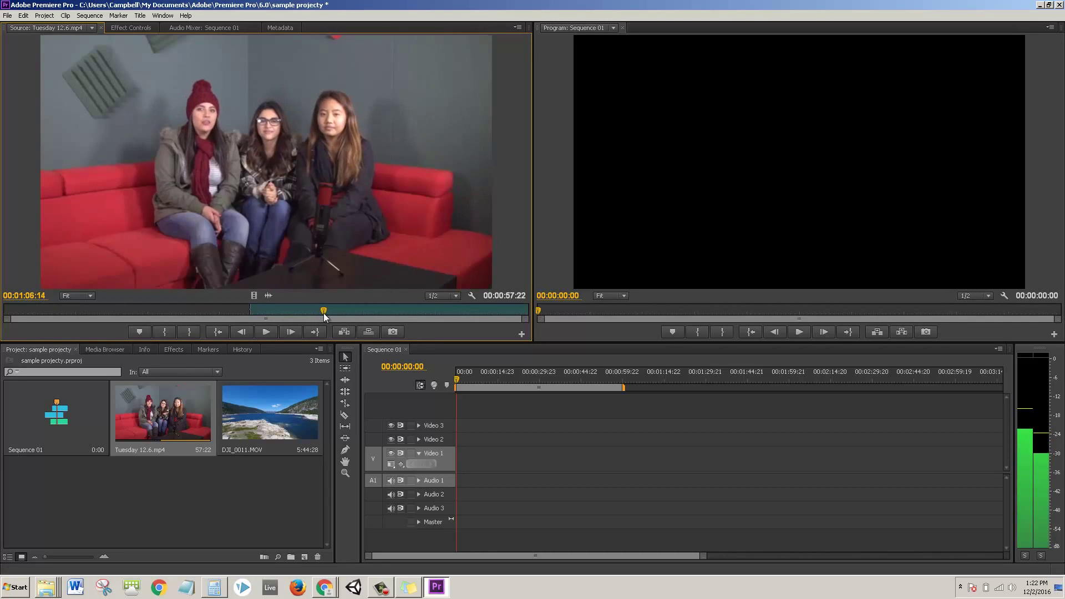
click(189, 331)
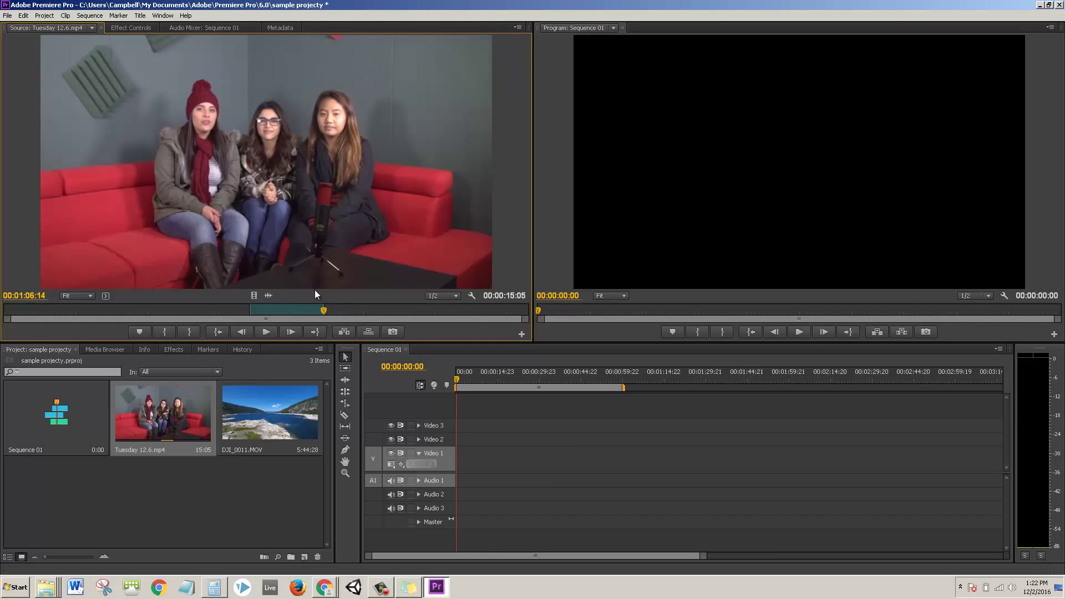
click(271, 311)
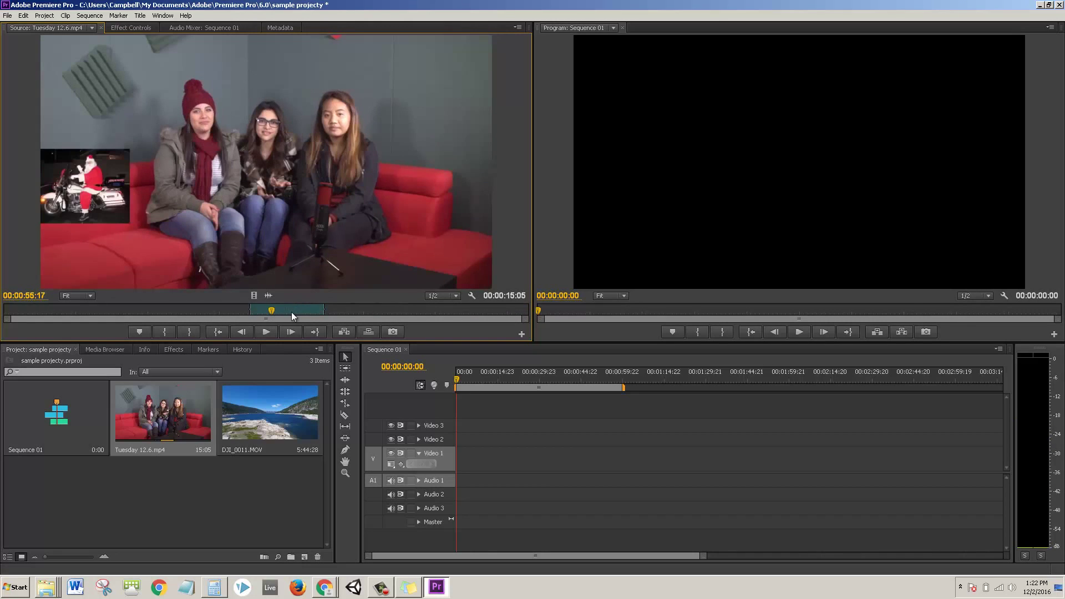
click(295, 311)
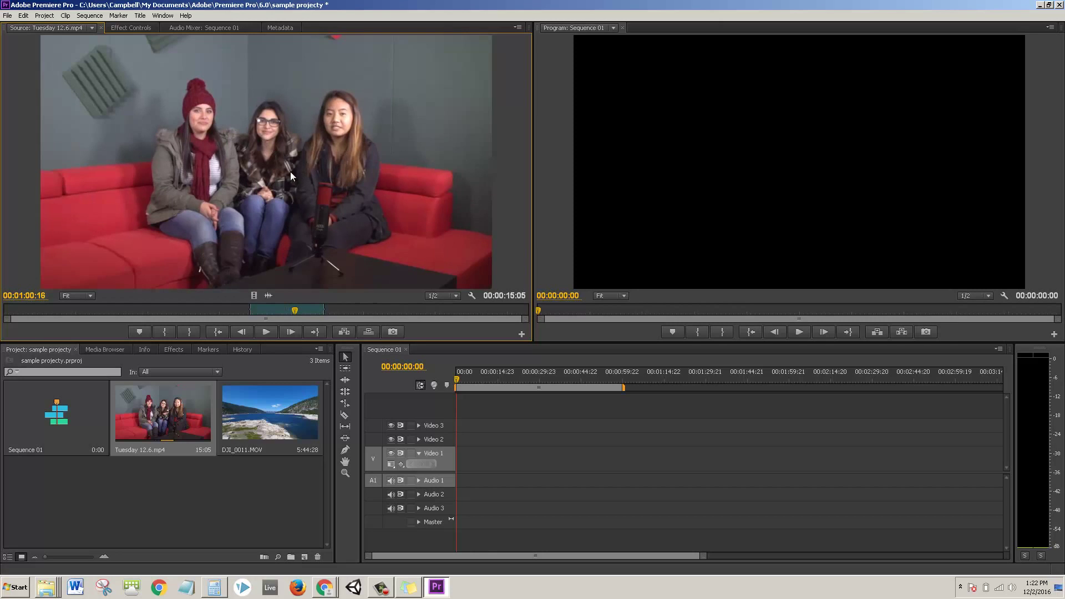
Drop the marked interview onto Video 1 and Audio 1, changing sequence settings to match the clip.
drag(295, 142, 462, 477)
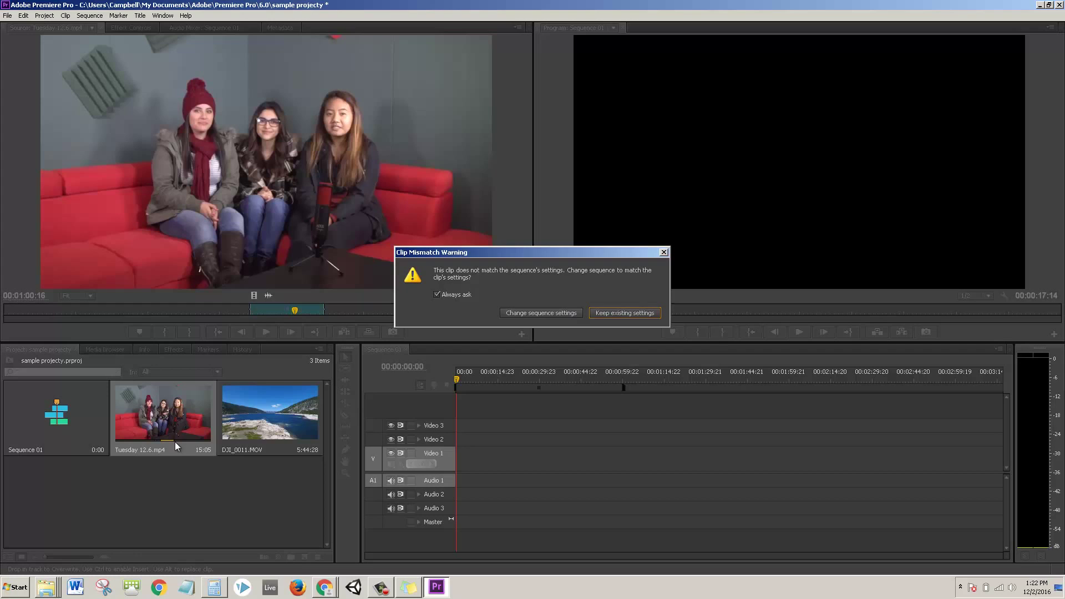
click(525, 314)
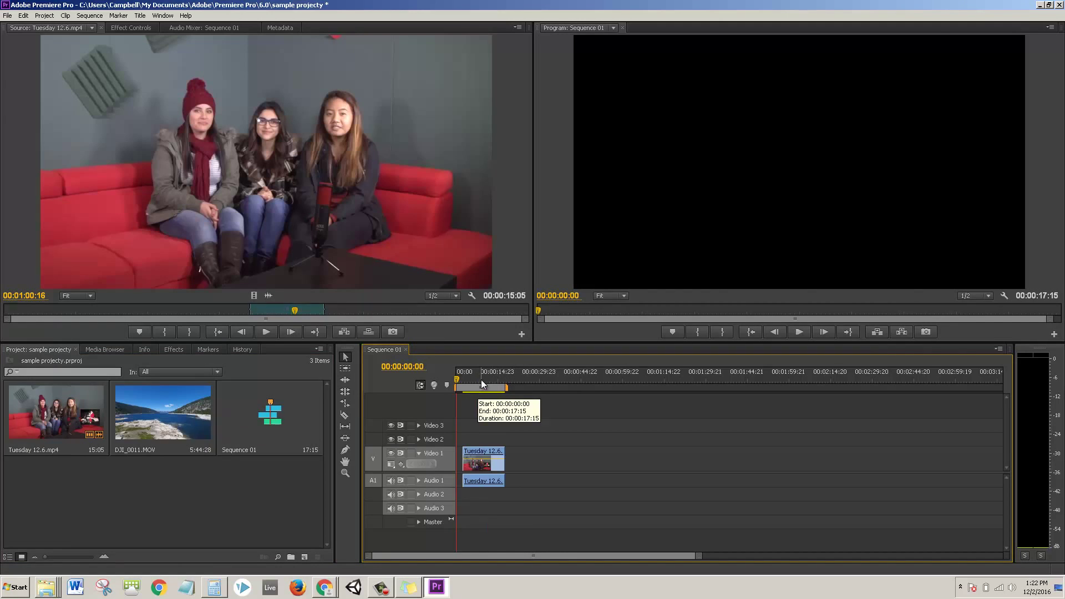
mouse_move(478, 380)
mouse_down()
mouse_move(452, 382)
mouse_move(507, 391)
mouse_move(462, 386)
mouse_up()
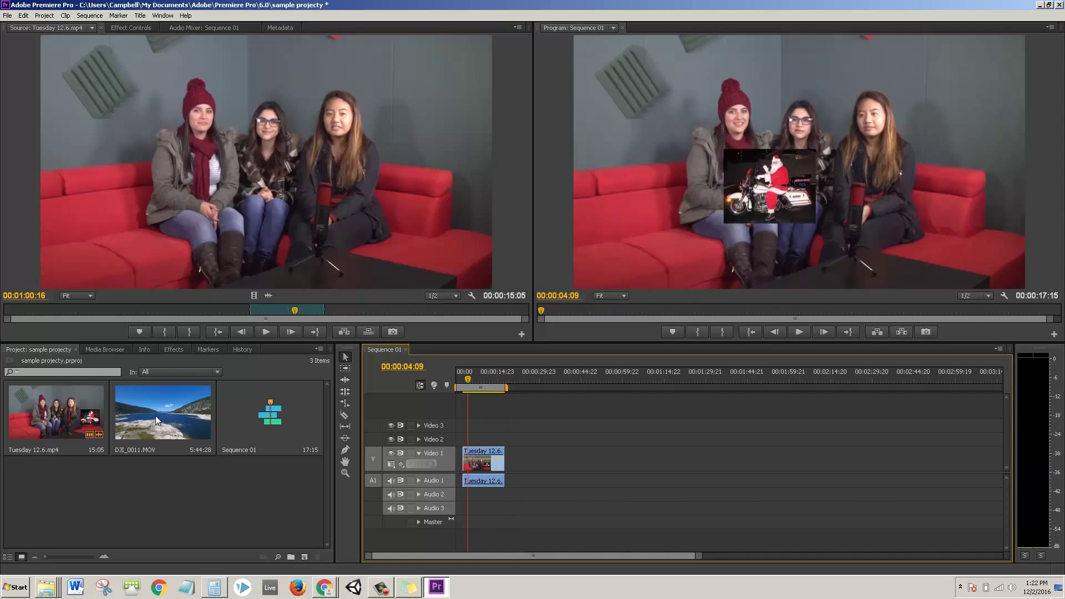
Mark DJI_0011.MOV from 01:24:41 to 02:07:27 and drop it on Video 1 after the interview.
click(138, 406)
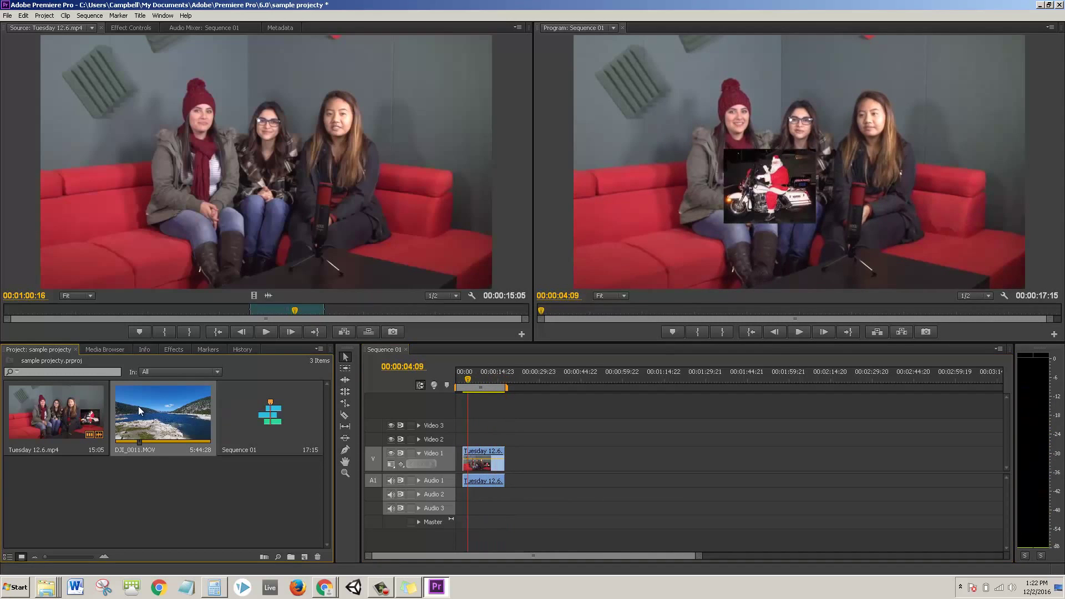
double_click(173, 422)
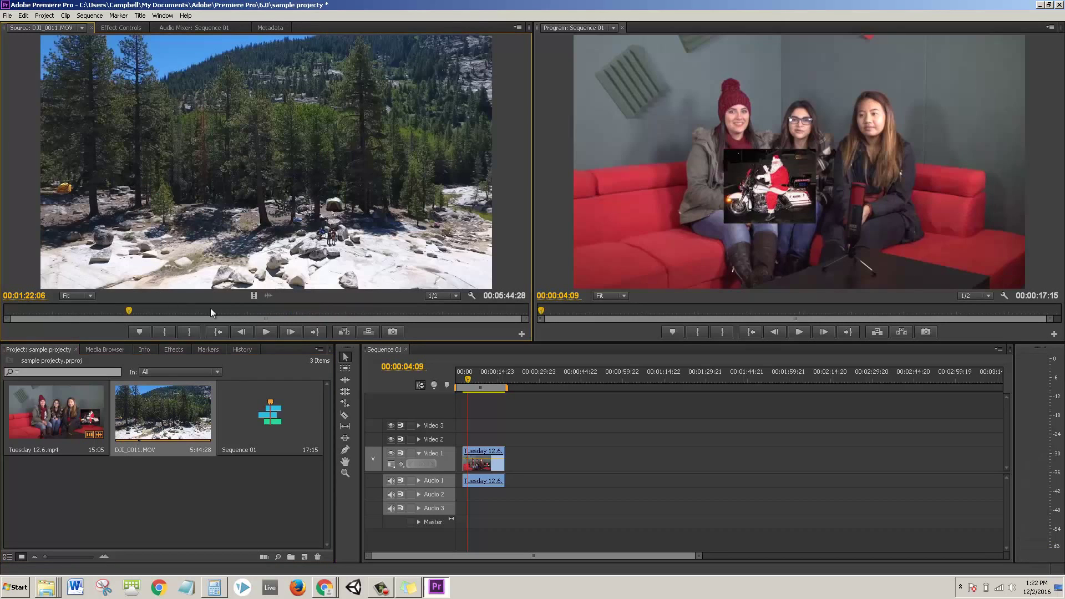
click(266, 331)
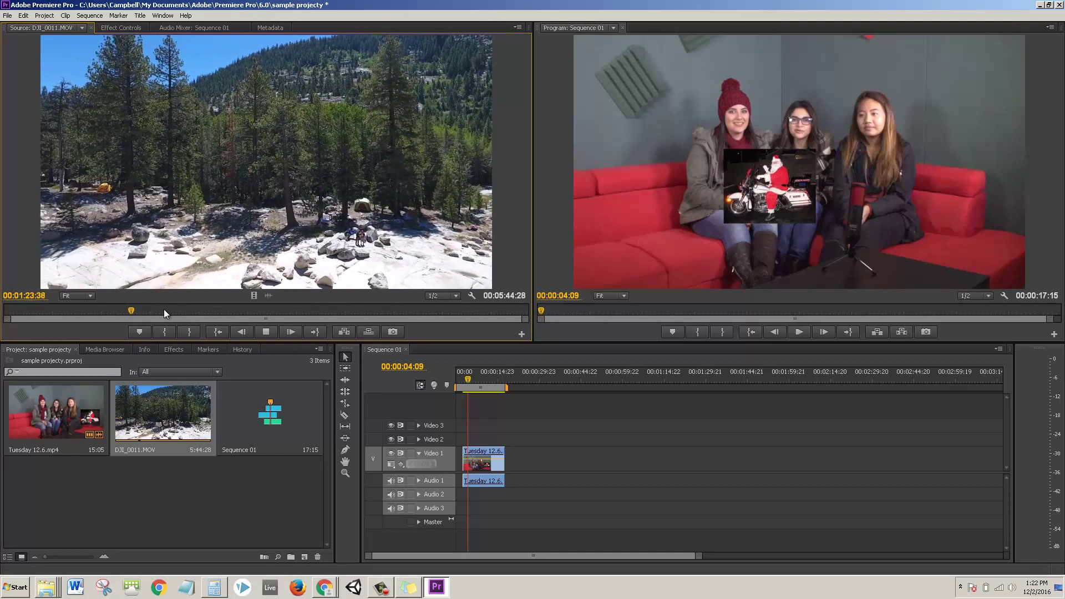
key(space)
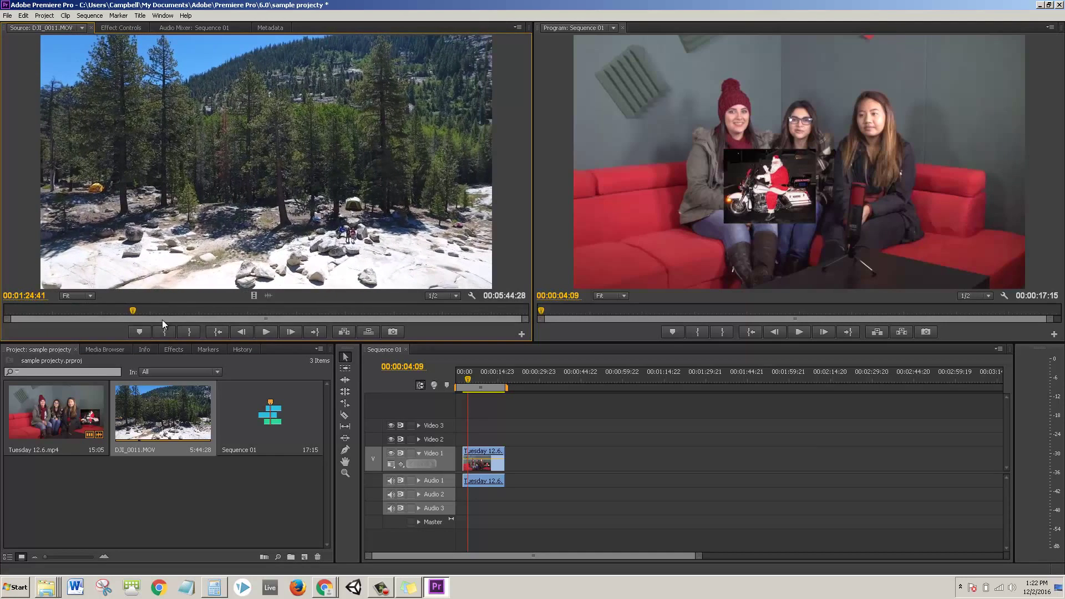
click(163, 331)
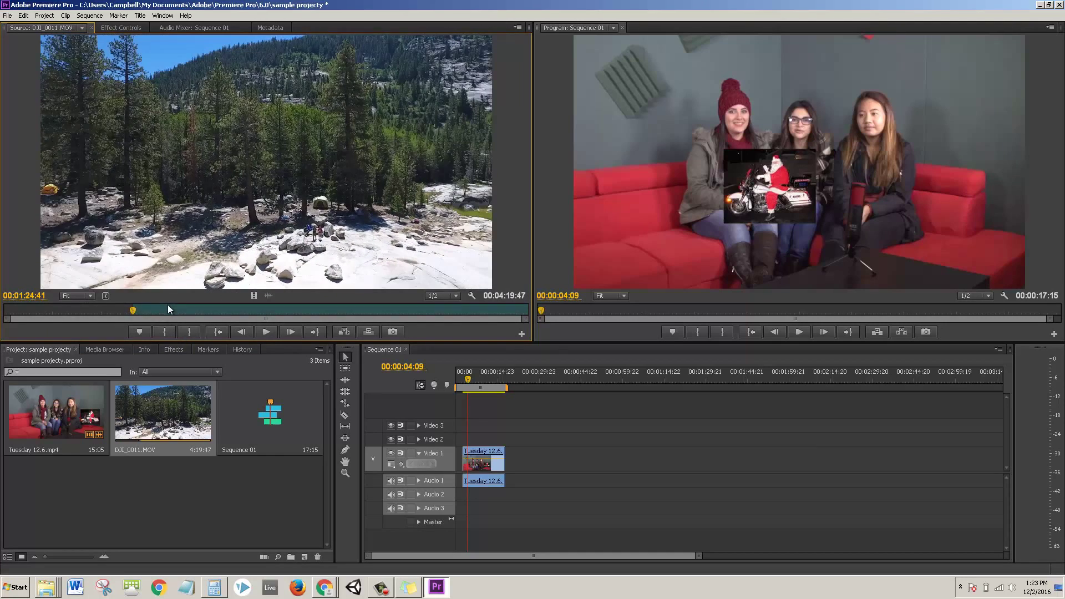
drag(175, 307, 199, 312)
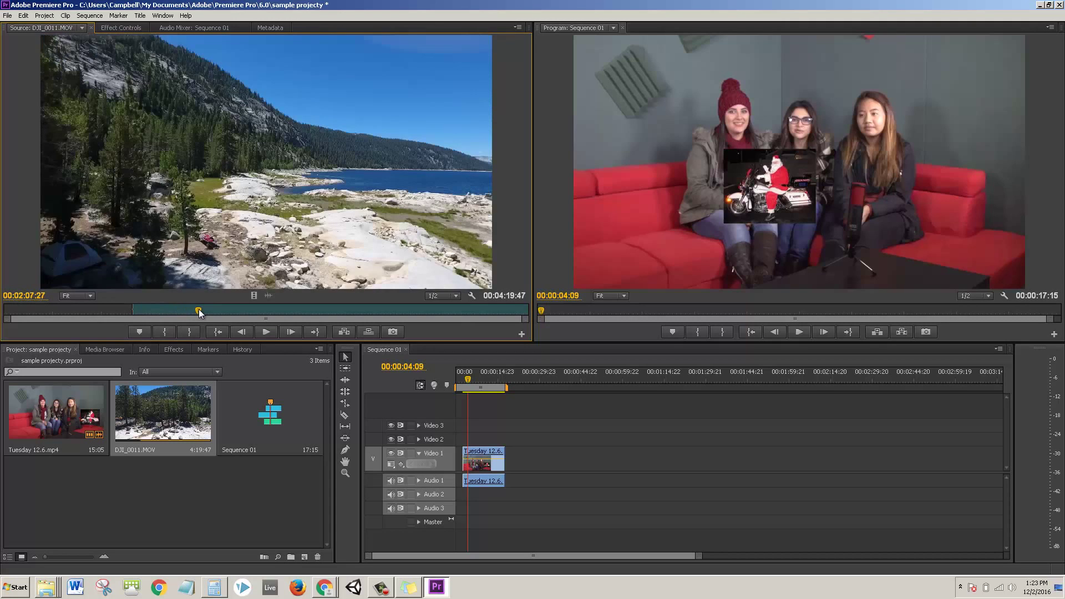
click(189, 332)
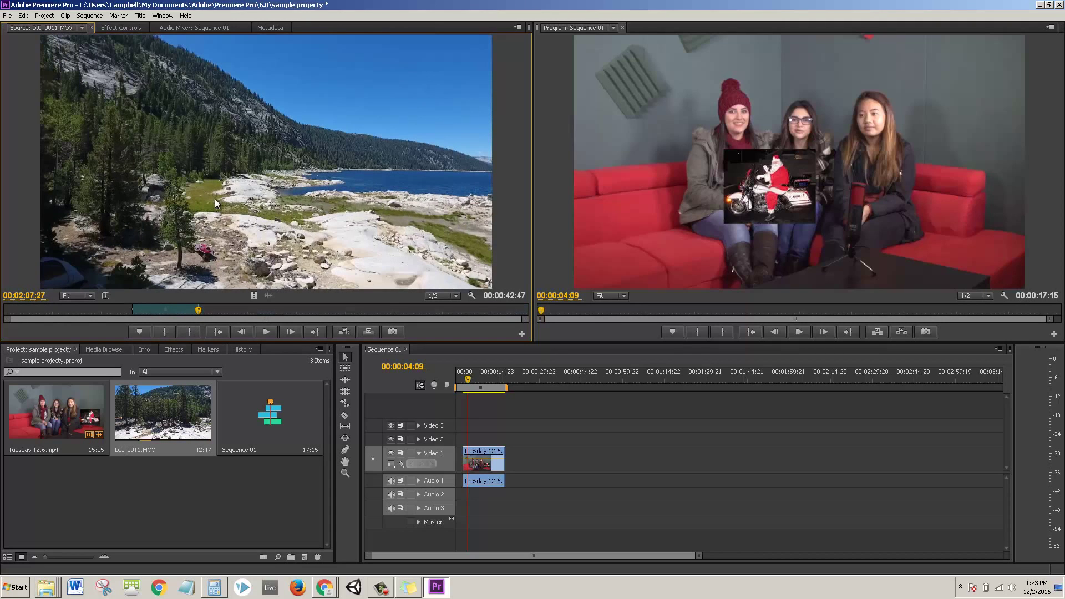
drag(232, 164, 515, 472)
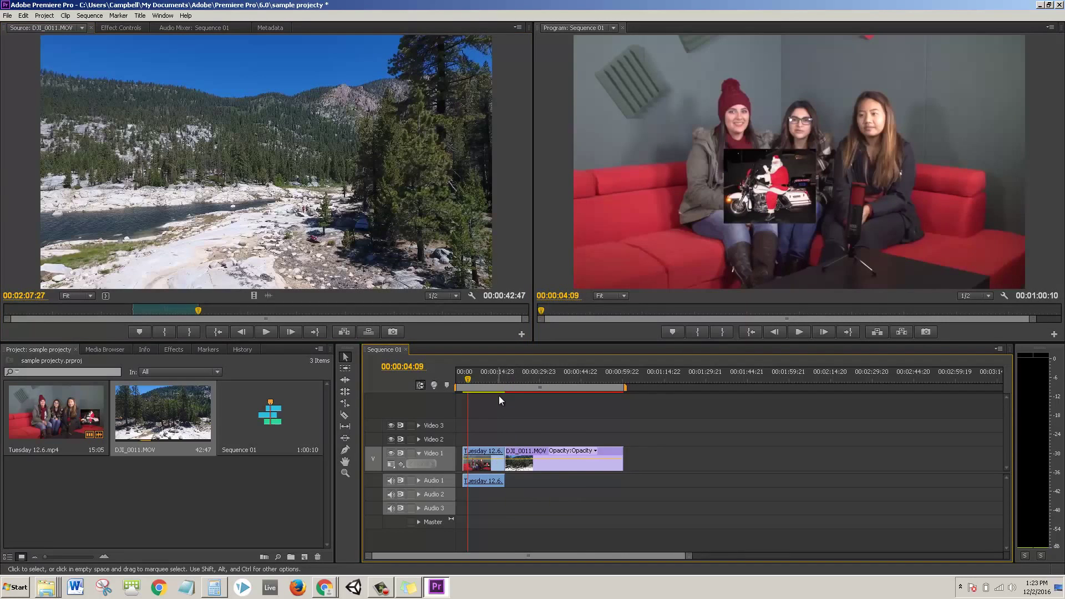
Play Sequence 01 from 00:00:14:00 across the interview-to-drone cut, then launch Ableton Live.
click(495, 370)
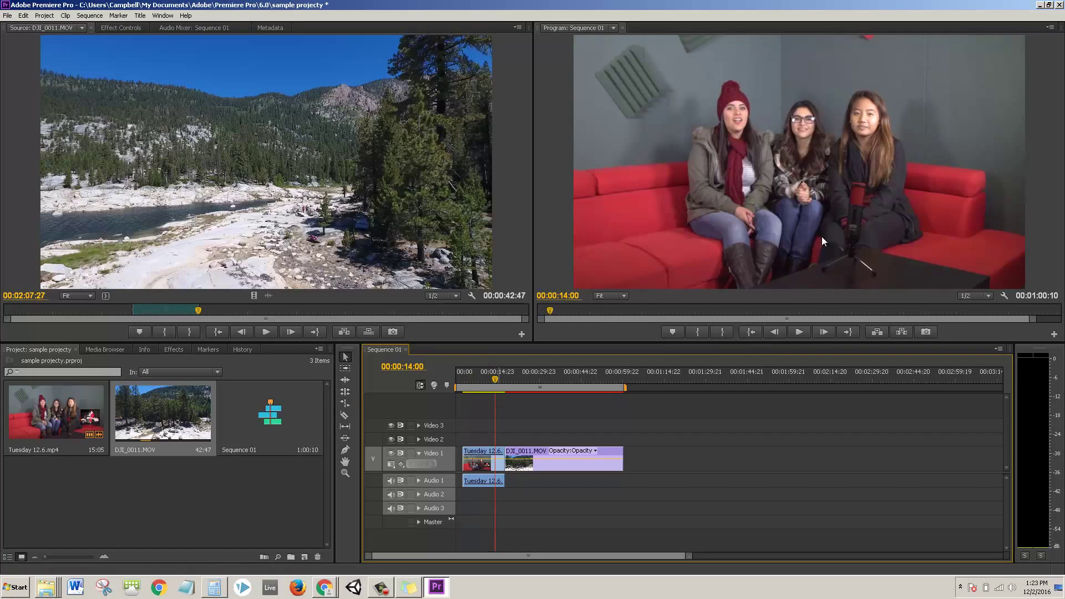
click(798, 332)
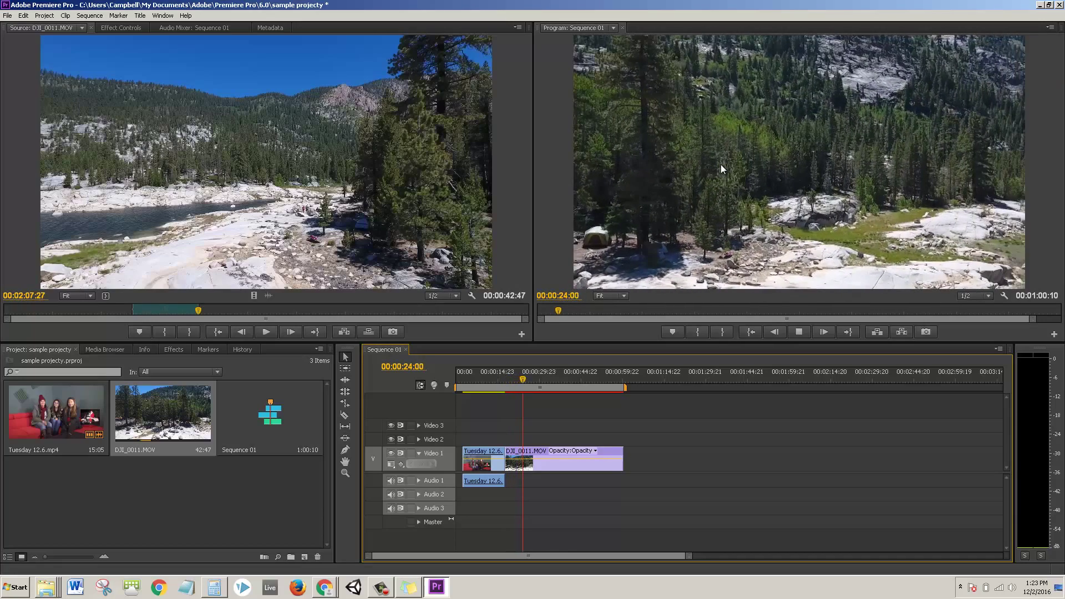
key(space)
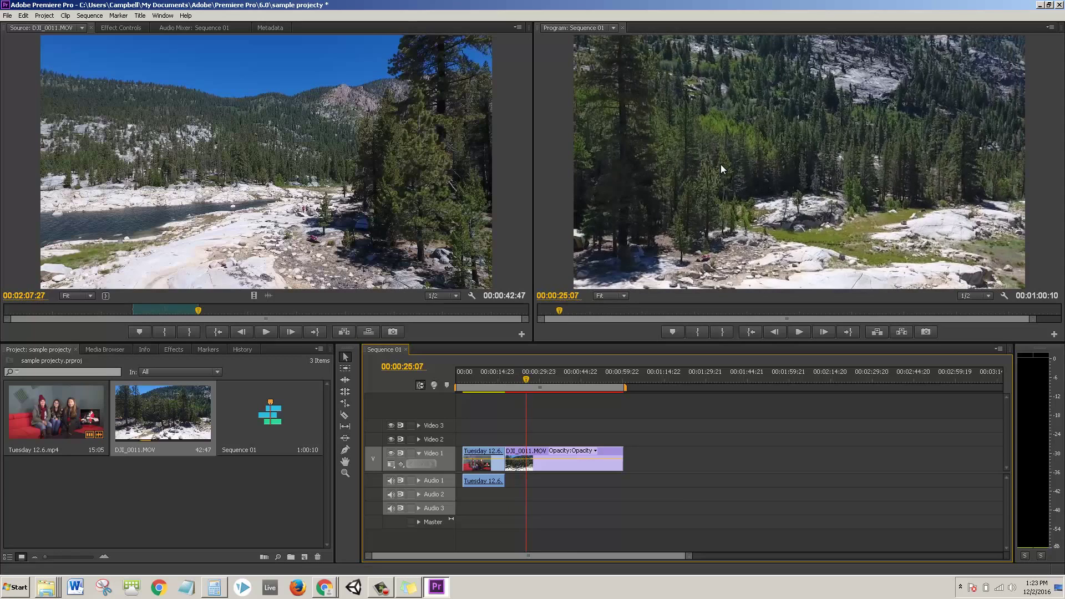
click(267, 593)
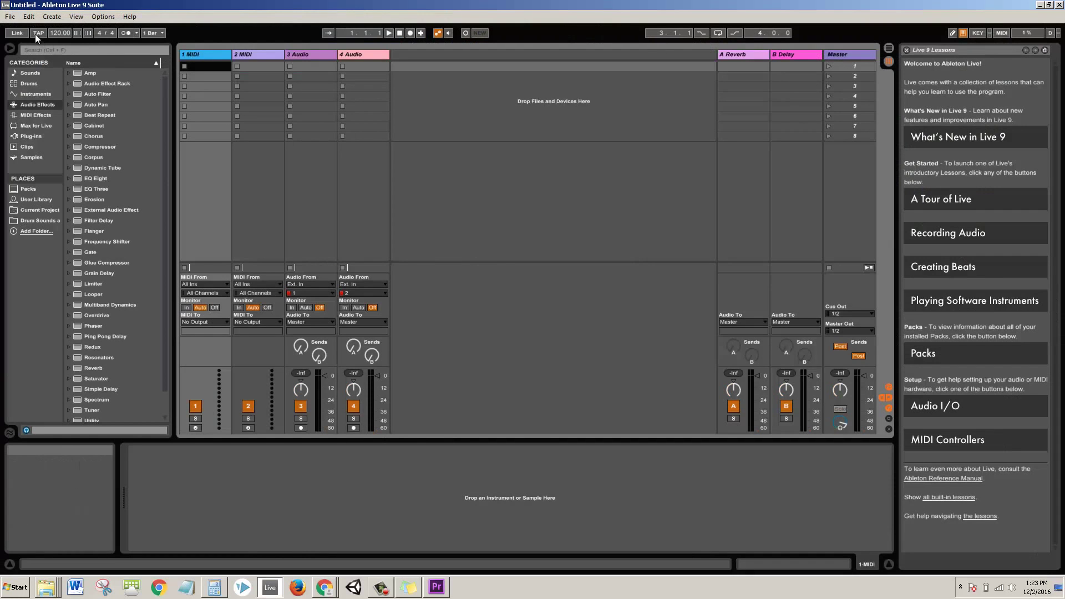
Open the recent saturday night jam set from the hiroshi c egyptian project.
click(10, 17)
mouse_move(65, 53)
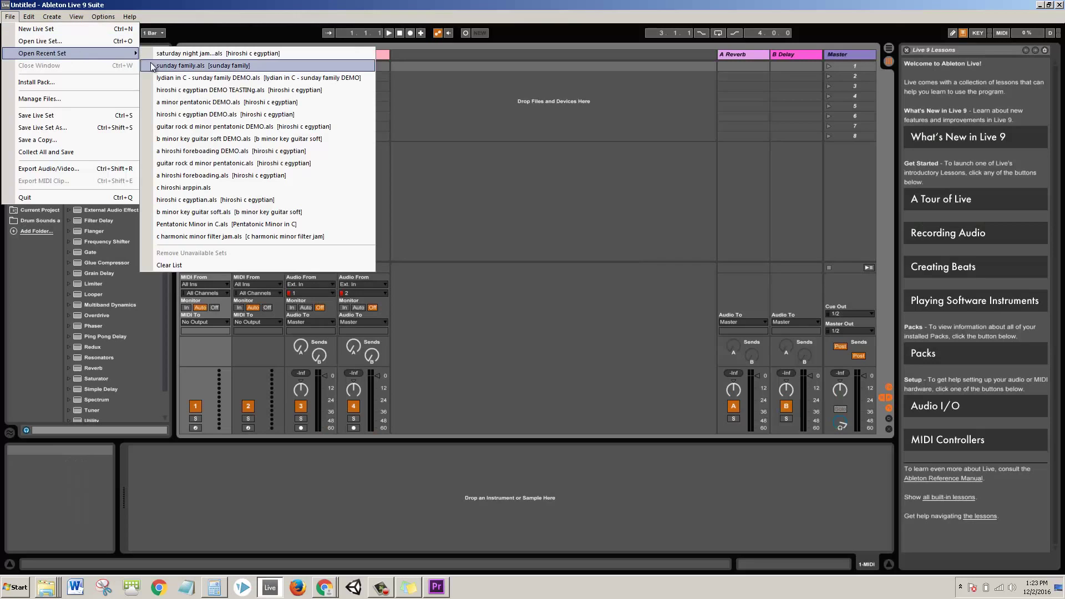
click(177, 54)
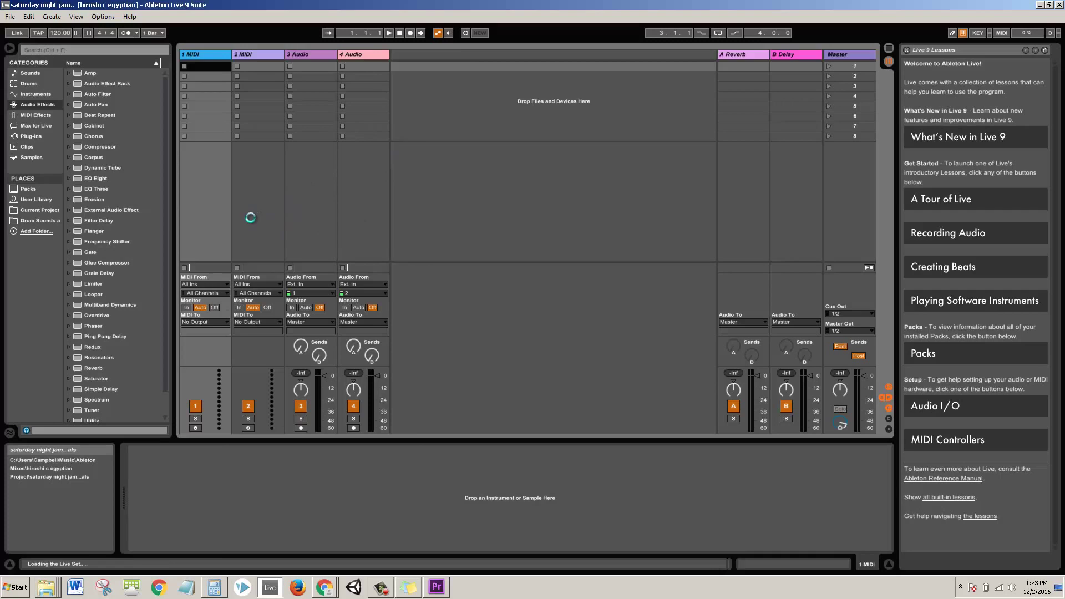
Record scene 1 plus the next track 5 clip into the arrangement, then stop.
key(Return)
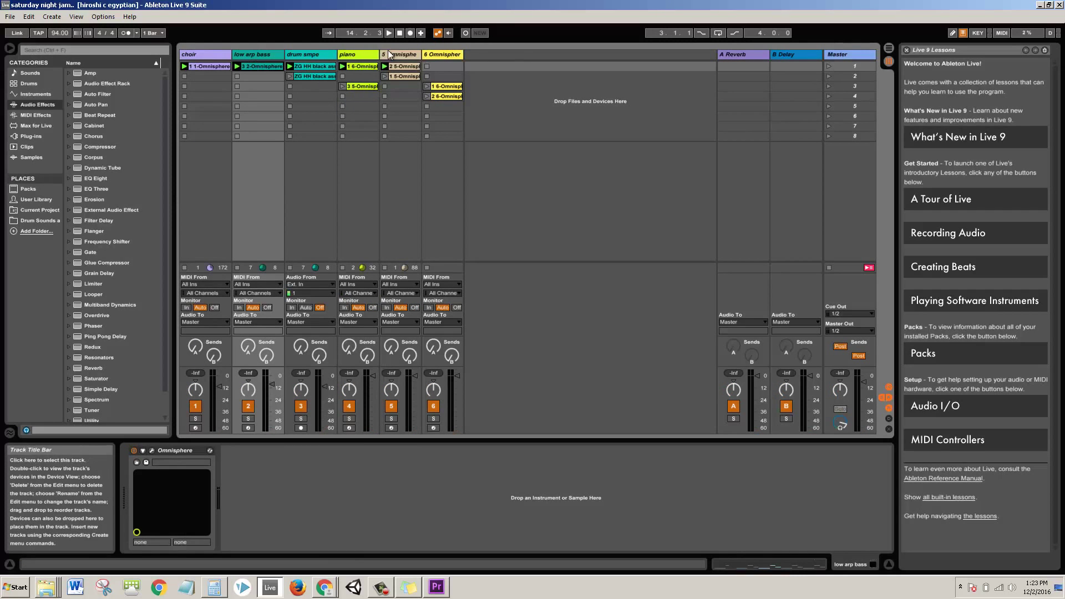
click(409, 34)
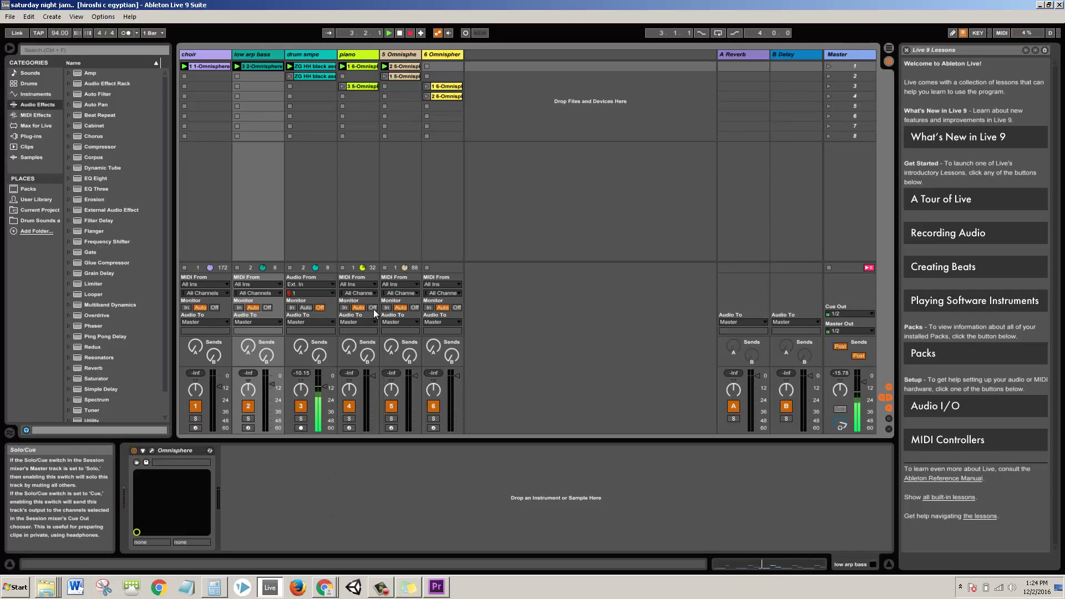
click(383, 75)
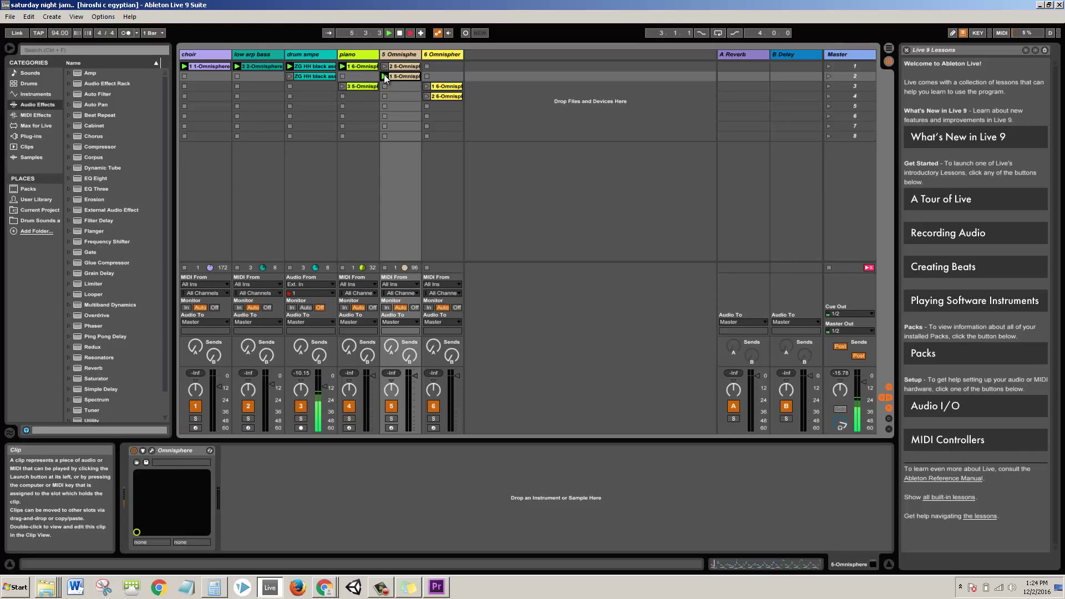
click(402, 32)
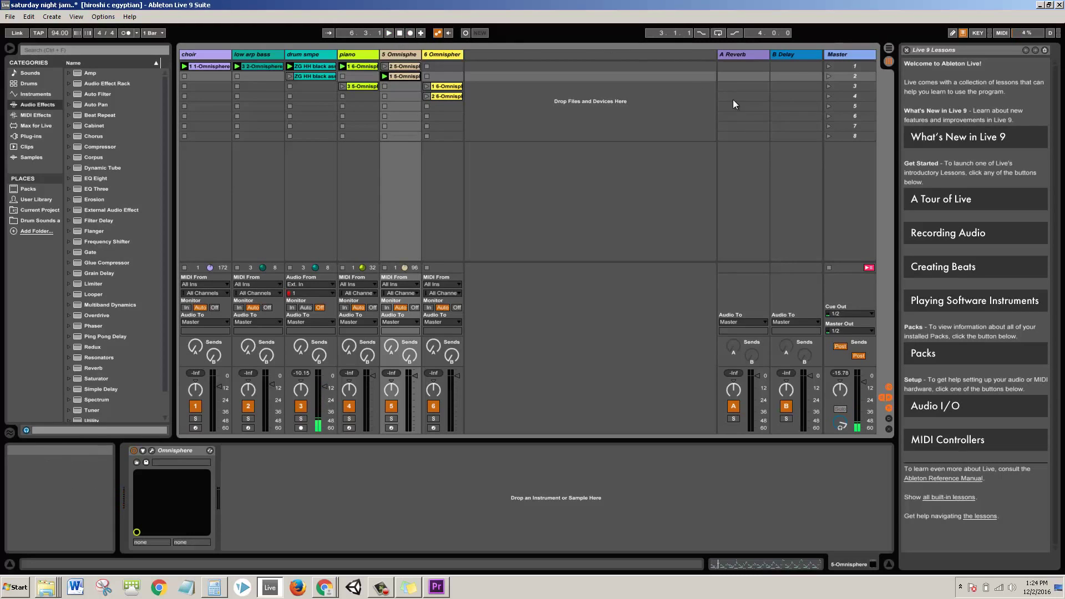
Export the arrangement's Master output as a 16-bit 44100 Hz WAV 'saturday night jam' to Music.
click(888, 48)
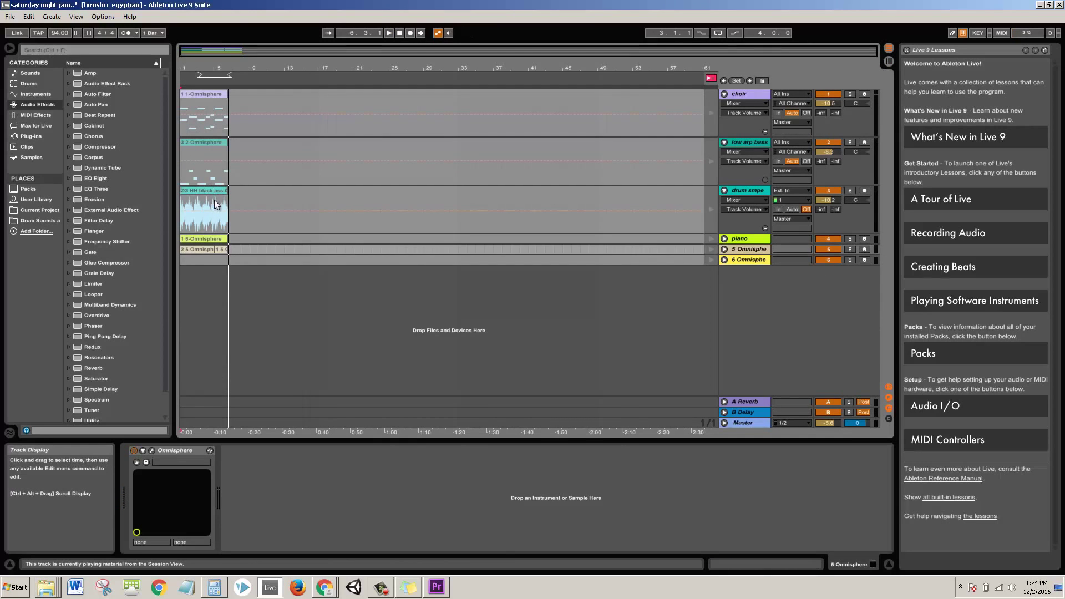
click(231, 258)
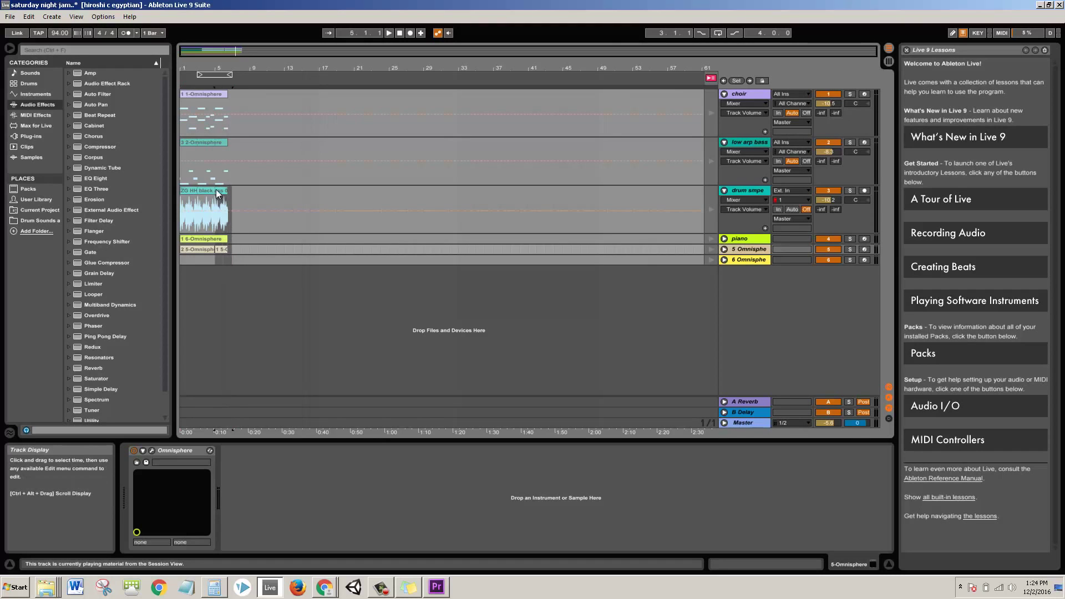
click(174, 107)
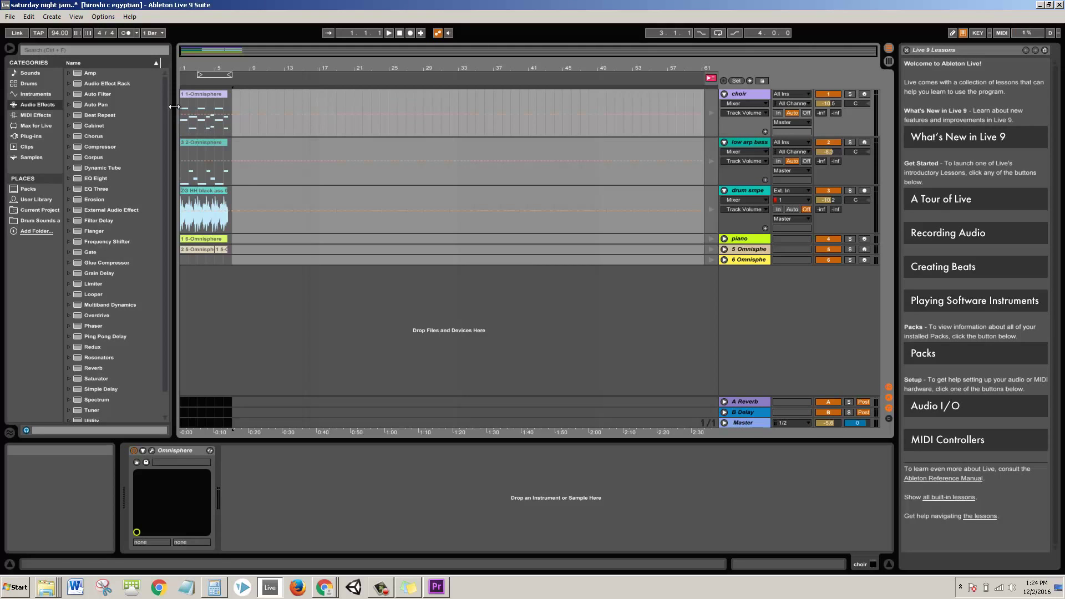
click(10, 16)
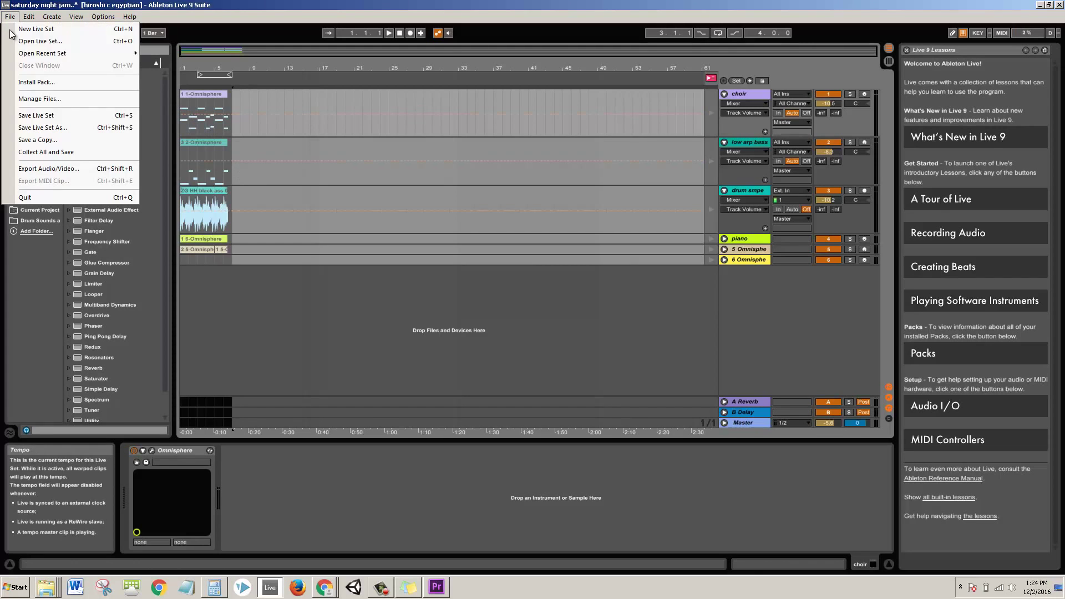
click(51, 168)
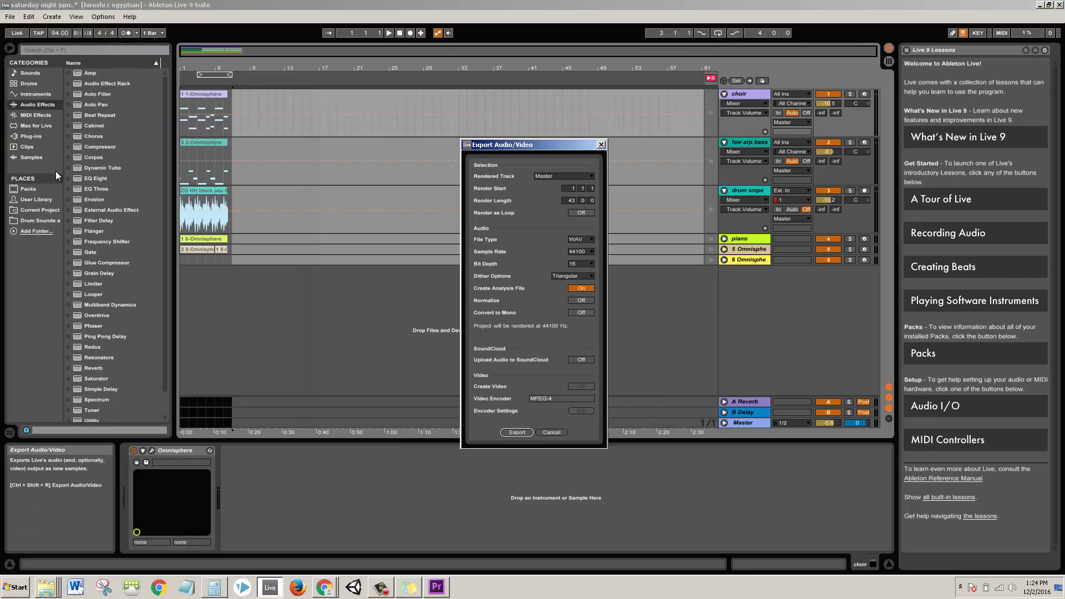
click(515, 433)
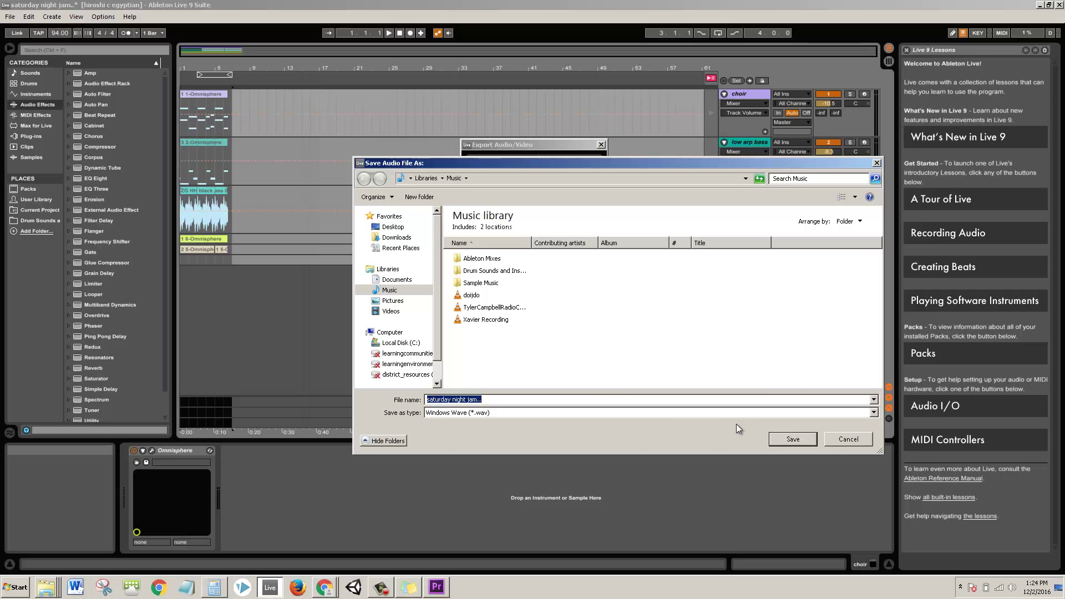
click(774, 438)
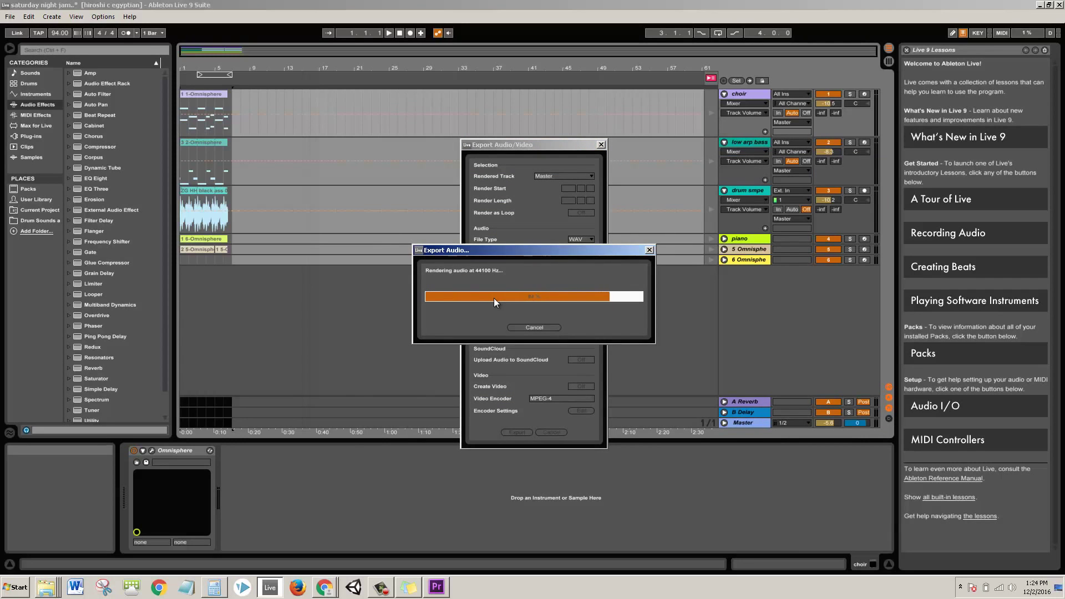
Import saturday night jam.wav from the Music library into the Premiere project.
click(438, 587)
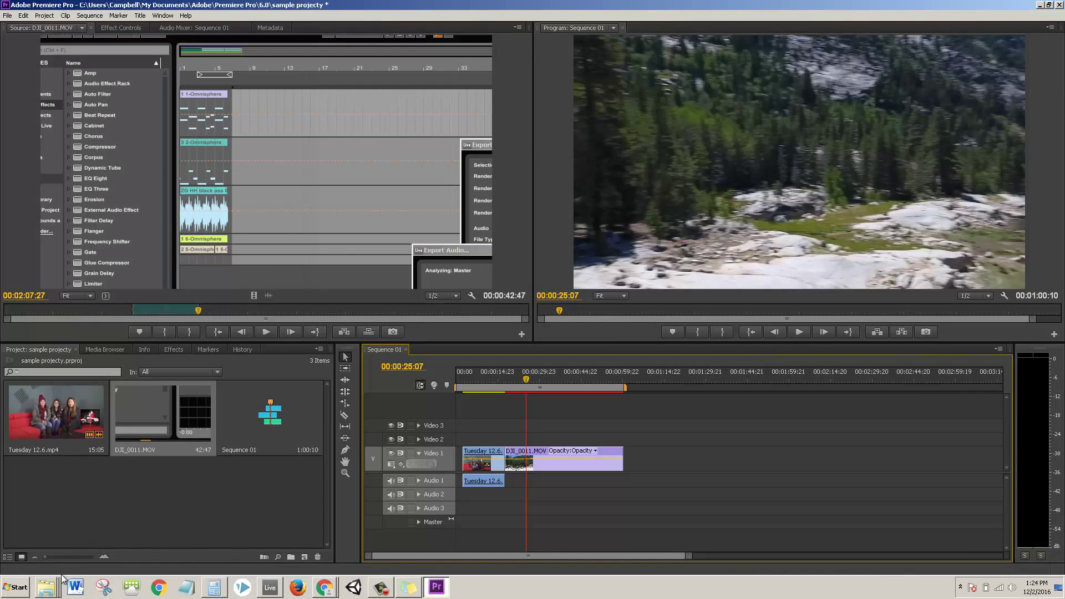
right_click(47, 587)
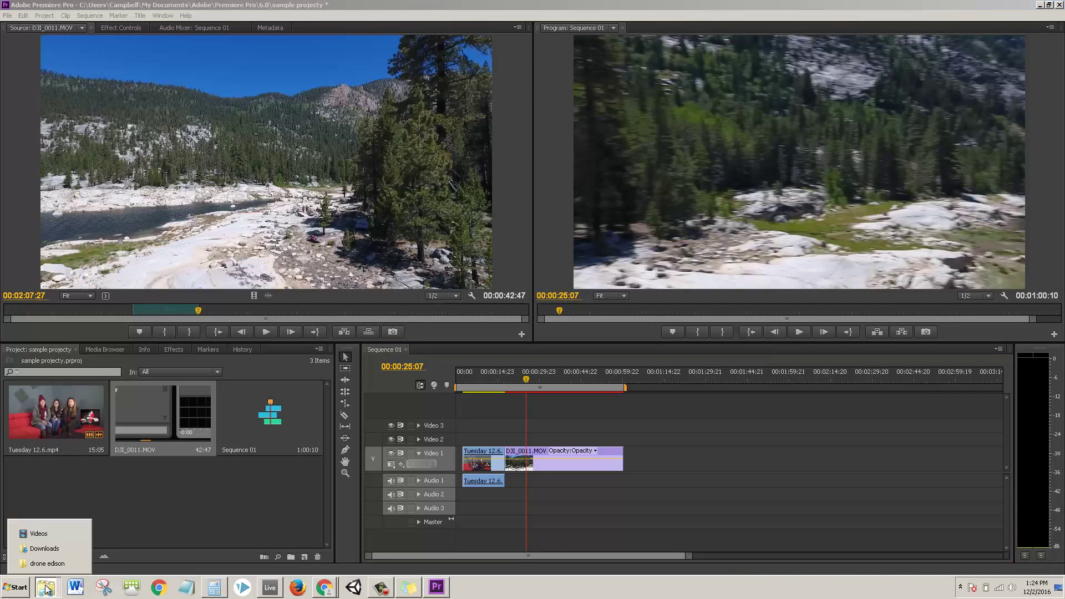
click(44, 534)
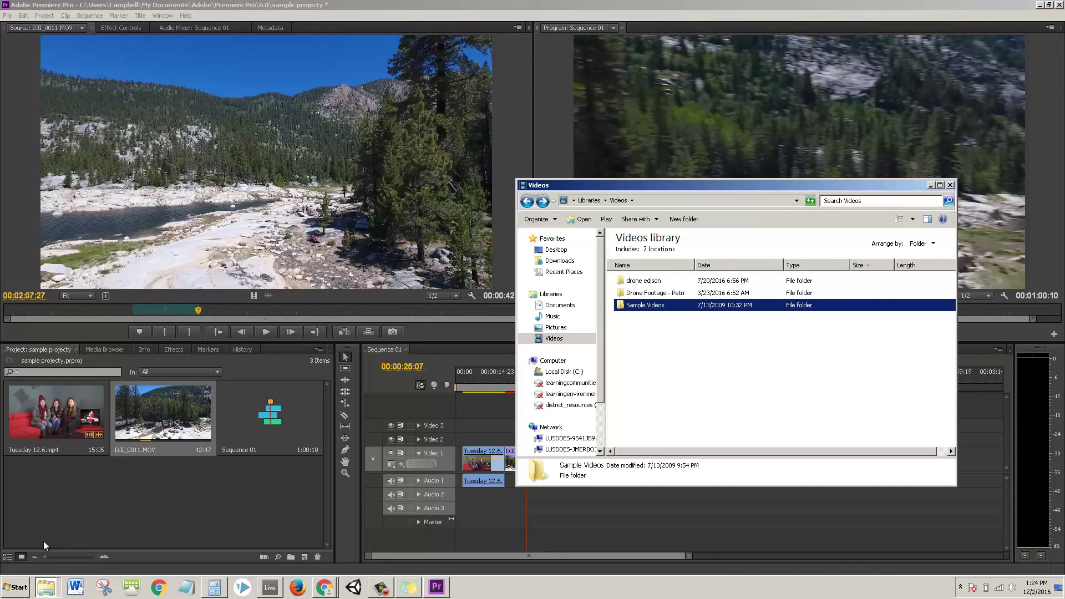
click(554, 316)
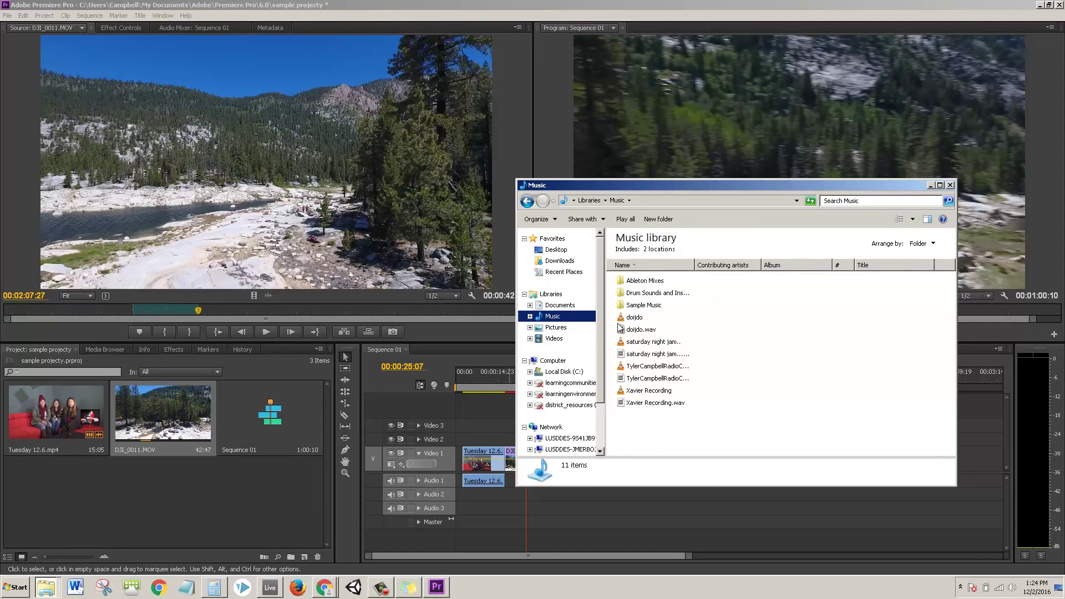
drag(650, 345, 241, 478)
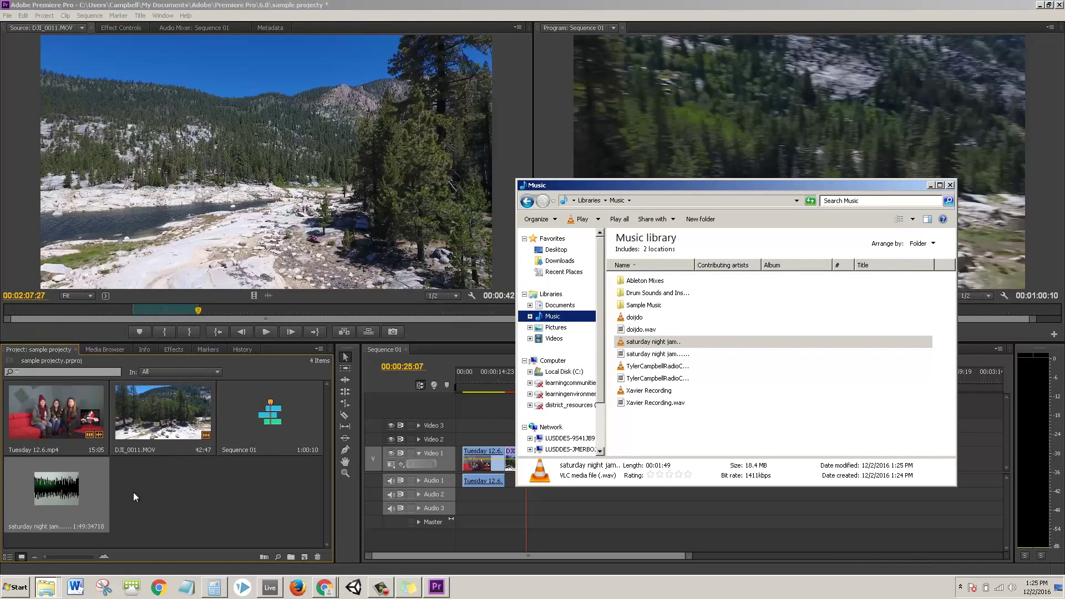
Place saturday night jam on Audio 2 starting at the beginning of Sequence 01.
click(118, 488)
click(67, 484)
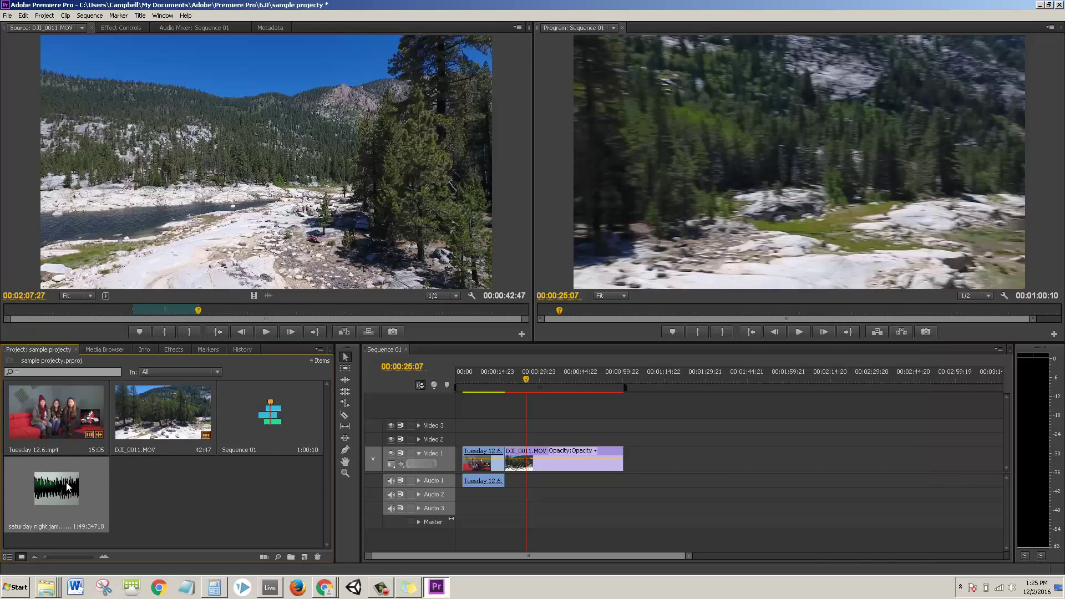
drag(155, 488, 462, 497)
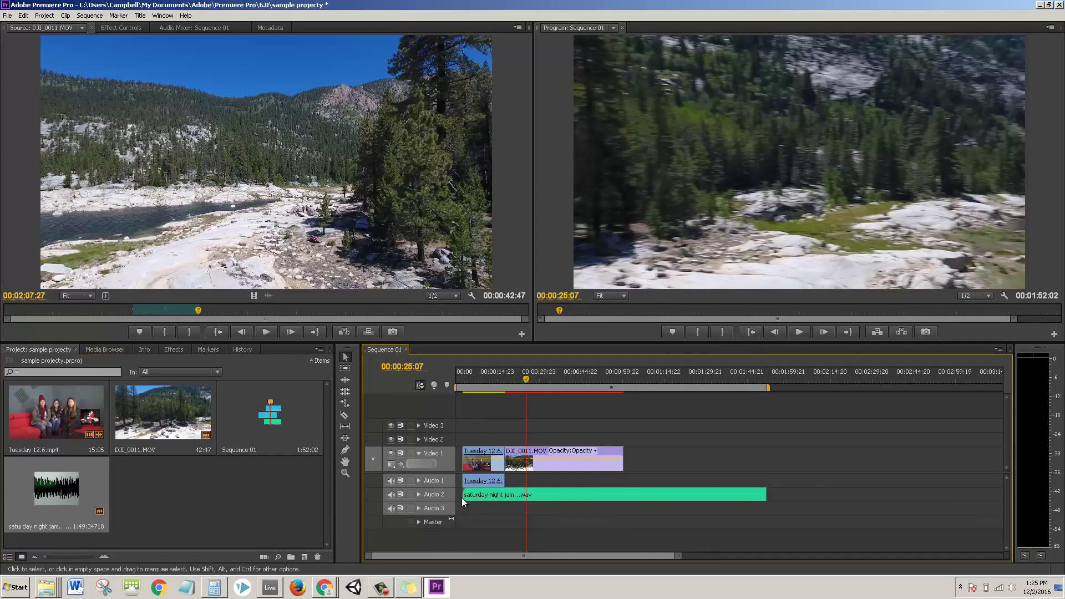
Load the song in the Source Monitor and mark an excerpt from 00;00;42;27 to 00;00;52;24.
double_click(86, 485)
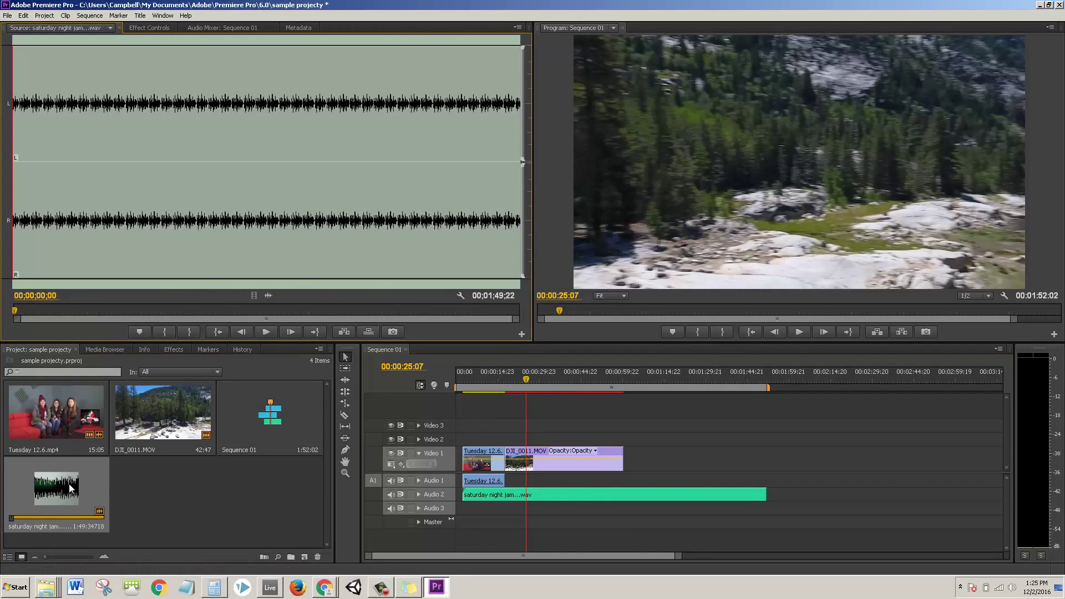
click(202, 309)
key(space)
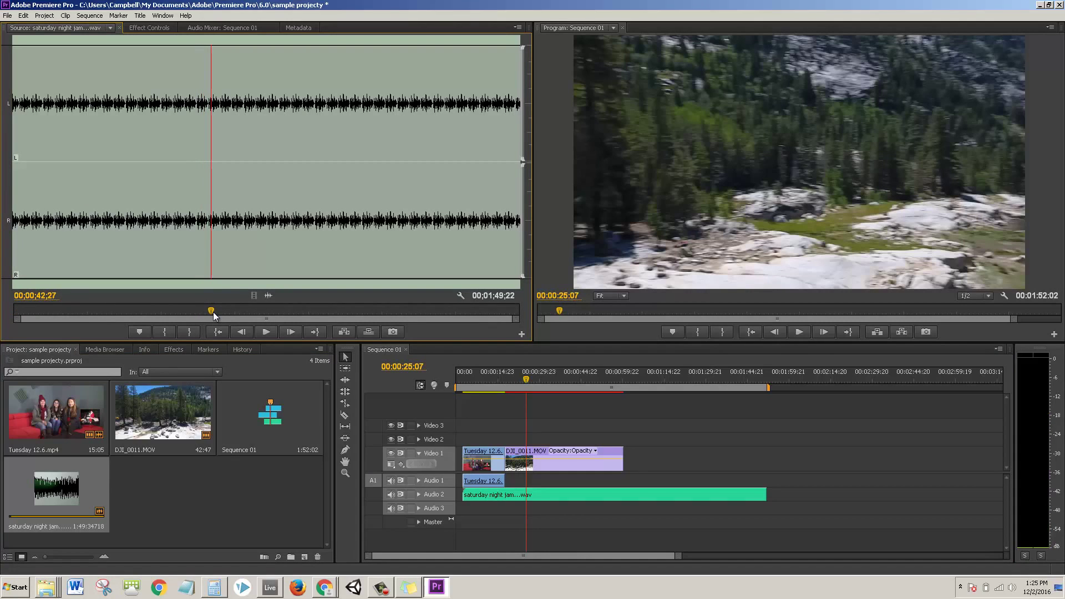
click(166, 332)
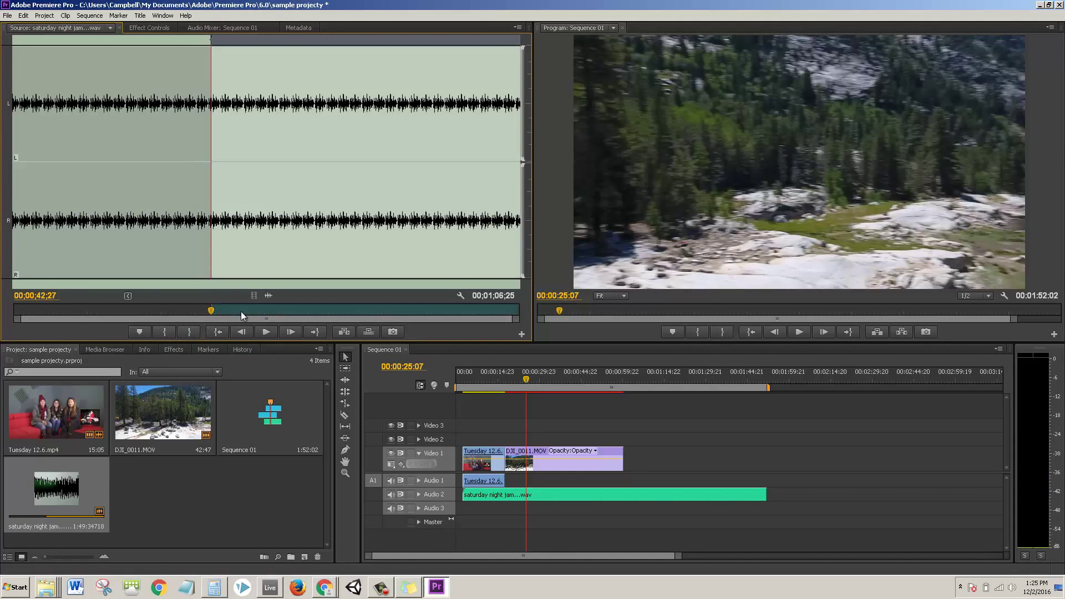
click(258, 311)
click(188, 332)
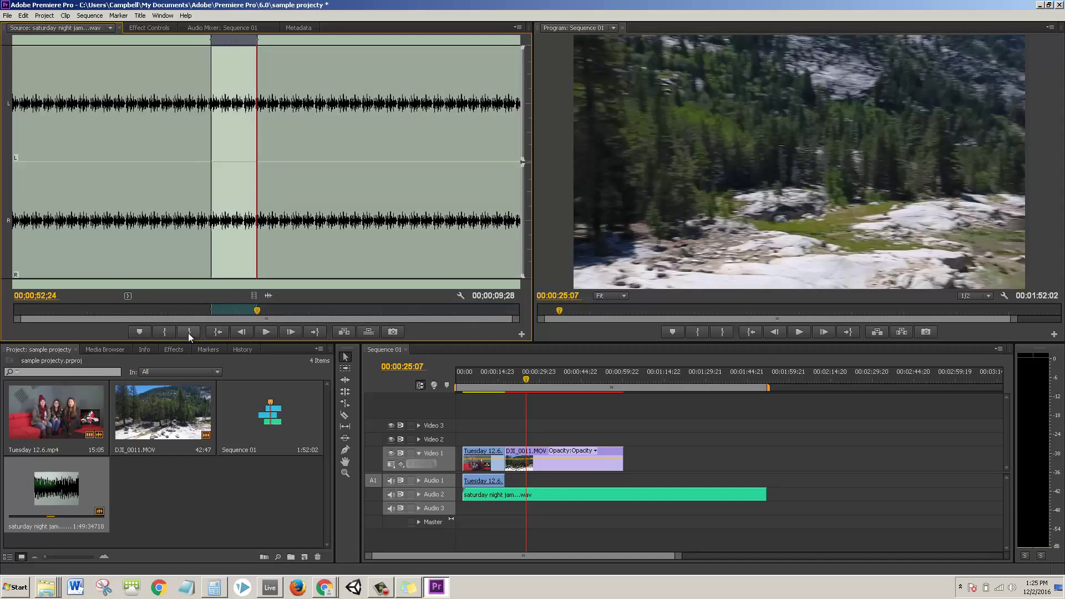
Delete the full song clip from Audio 2 and place the marked excerpts there instead.
drag(231, 131, 597, 484)
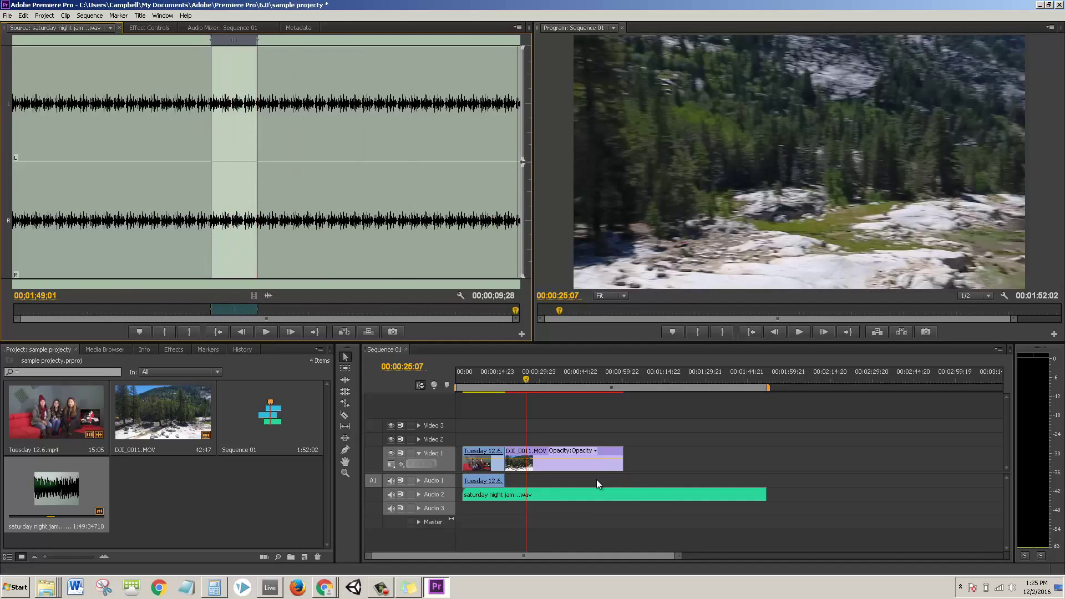
click(559, 492)
key(Delete)
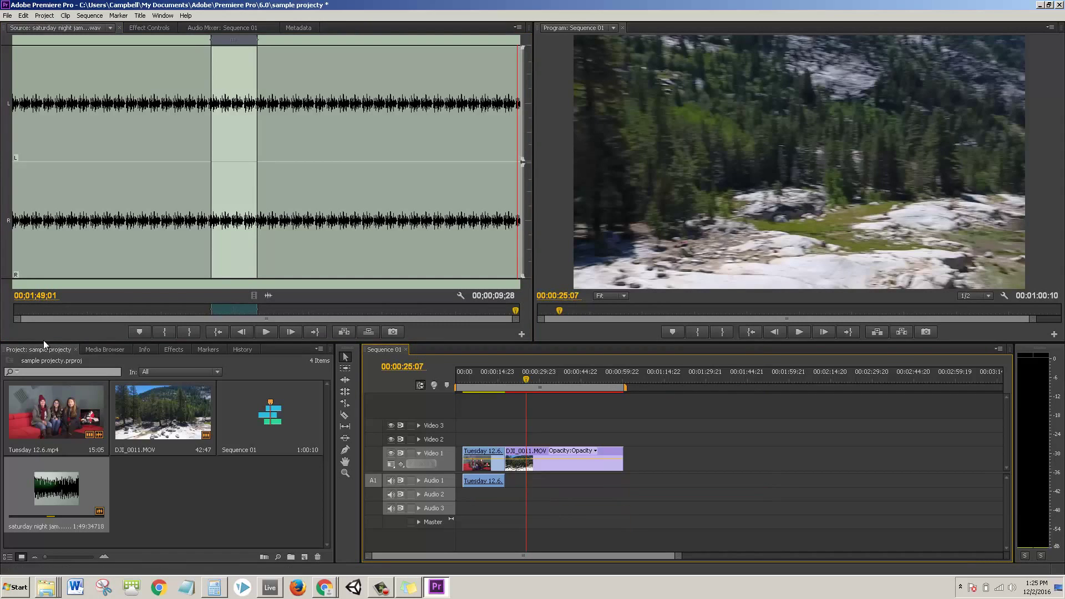
drag(225, 135, 557, 498)
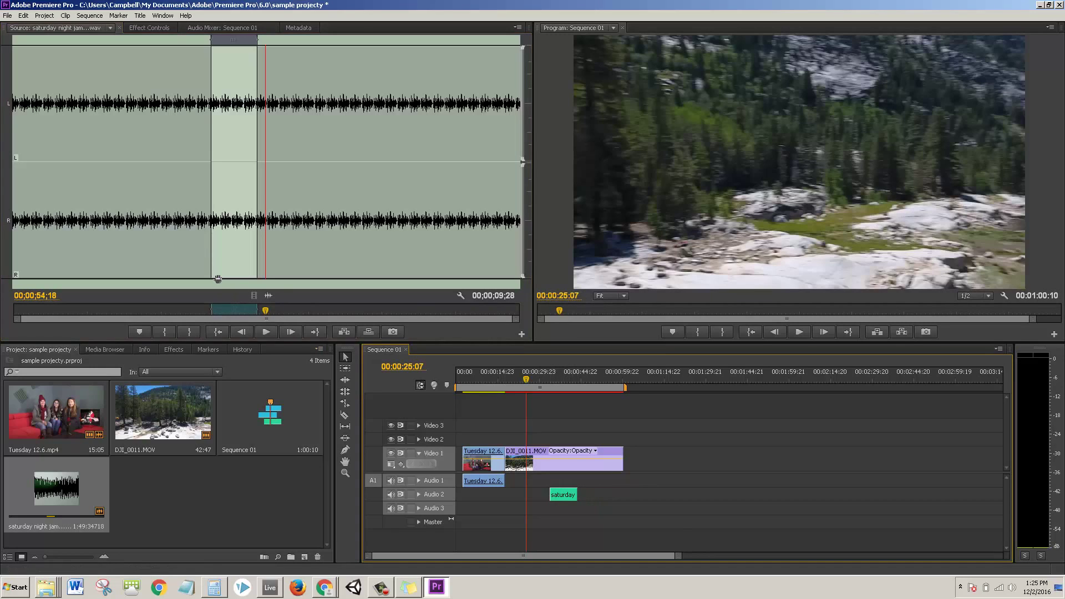
drag(227, 283, 603, 494)
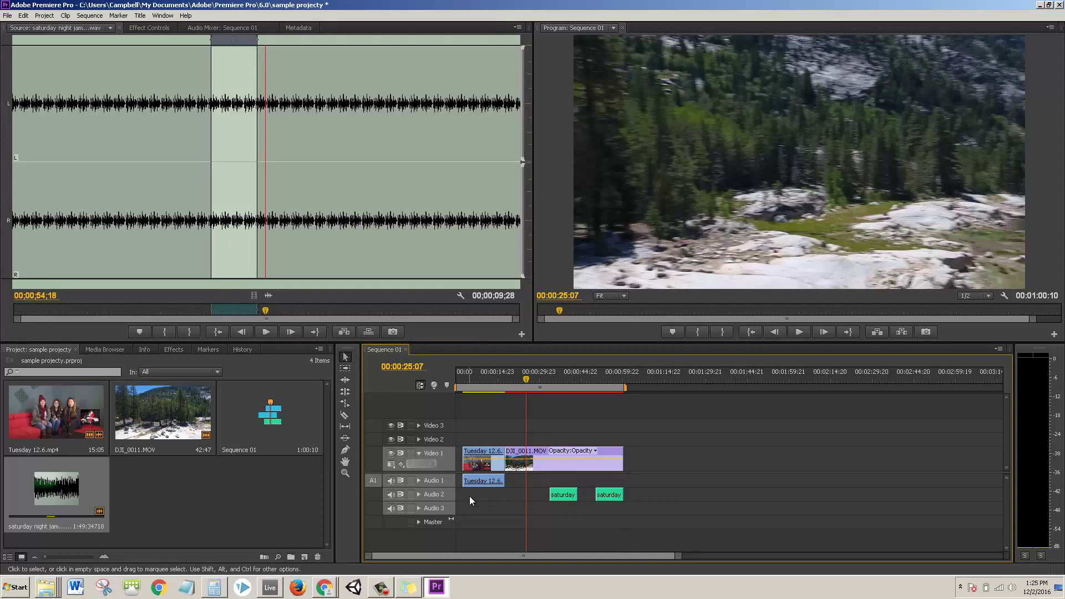
Expand Audio 2, trim the first excerpt's start and extend the second excerpt's end.
click(418, 494)
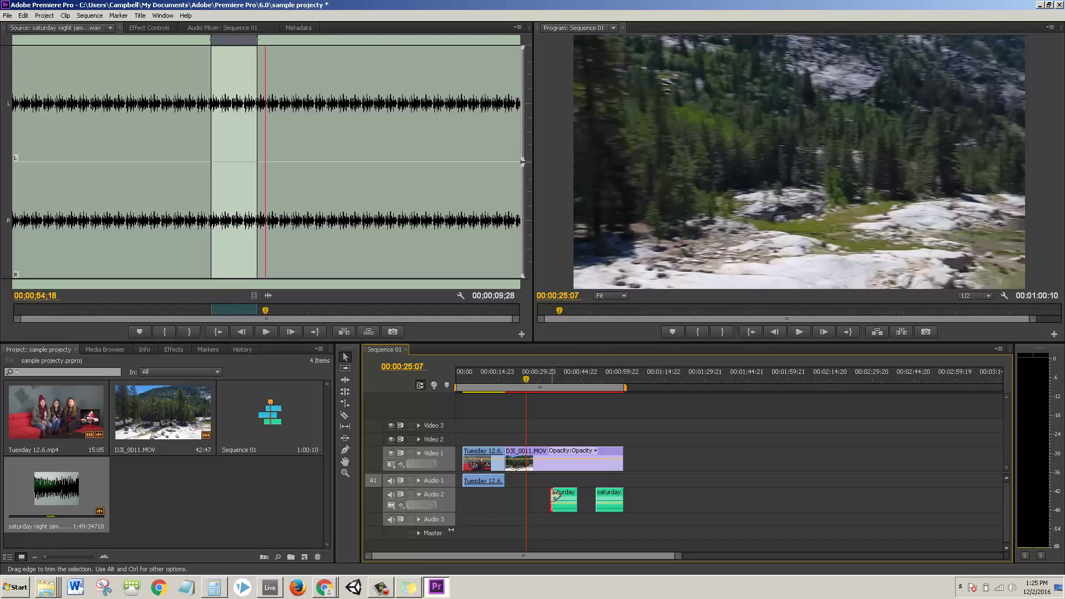
drag(554, 496, 565, 495)
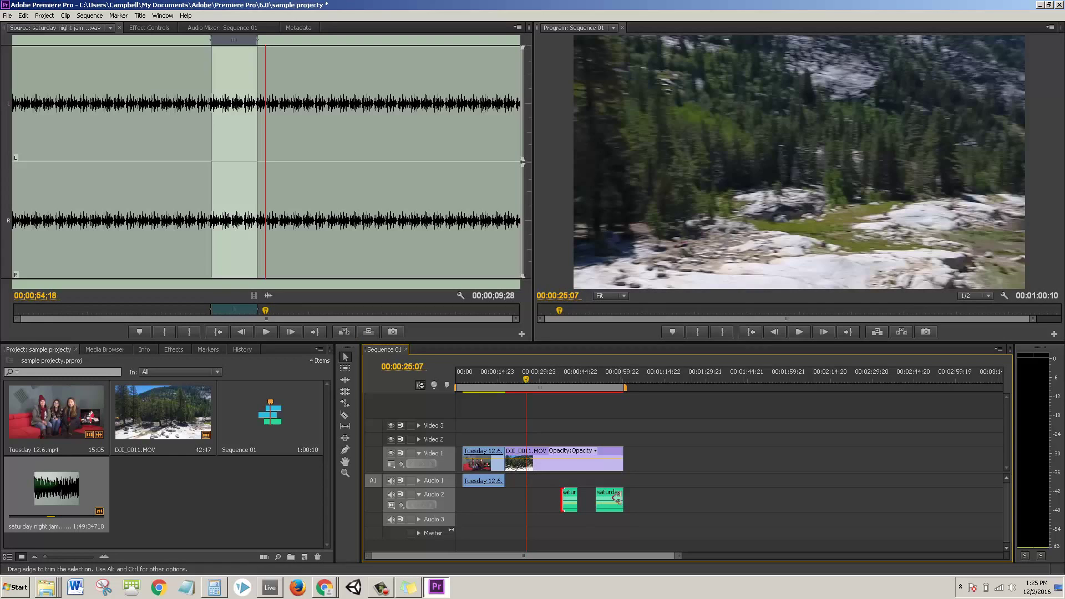
drag(621, 495, 683, 505)
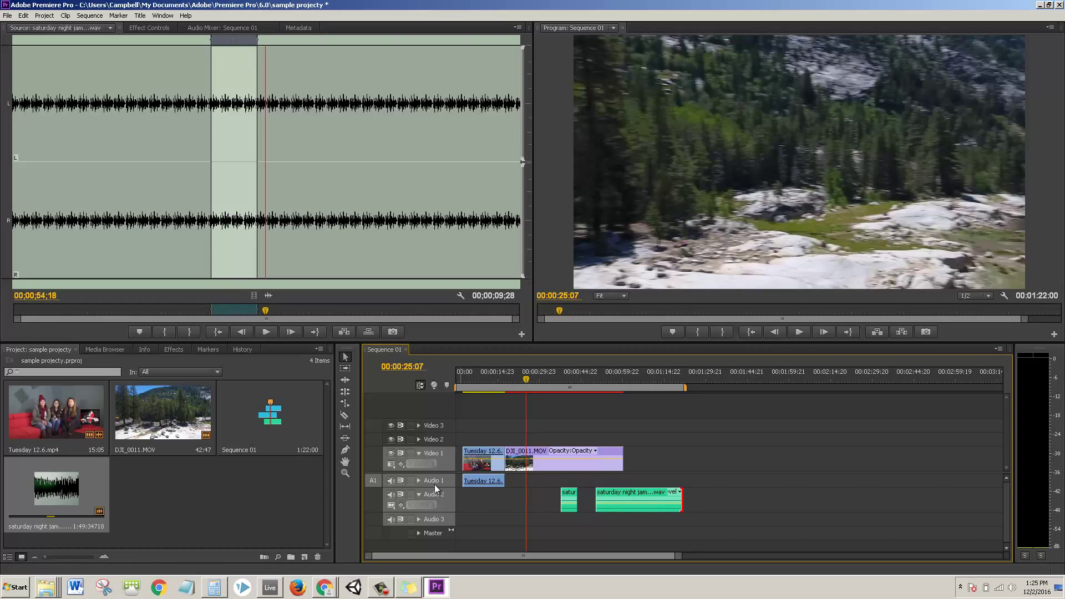
Adjust the second excerpt's volume line and raise the Tuesday 12.6 interview audio to 6.02 dB.
click(633, 501)
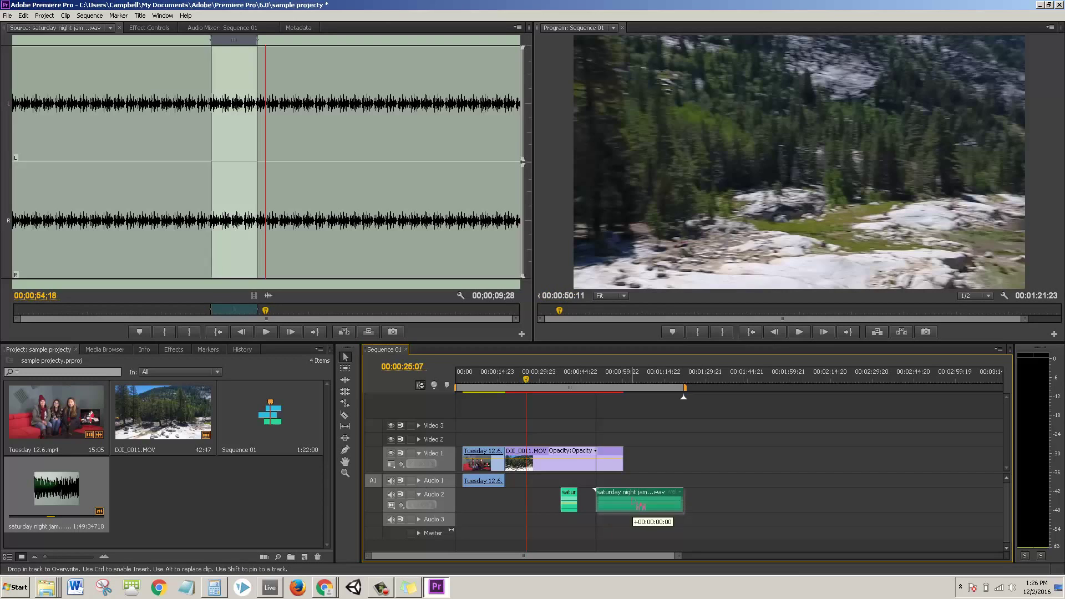
drag(633, 502, 635, 502)
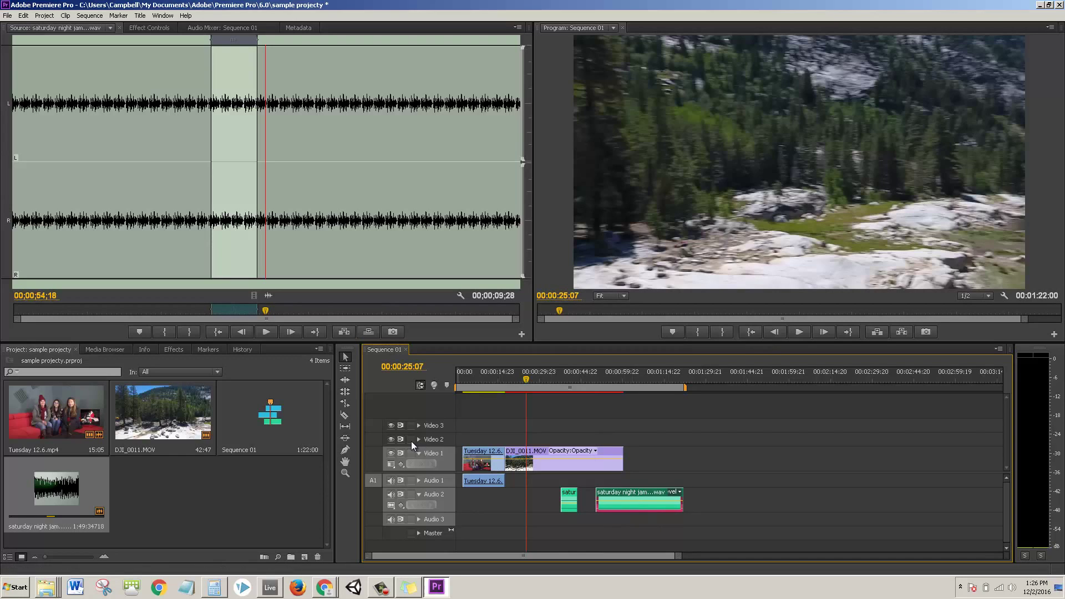
click(471, 481)
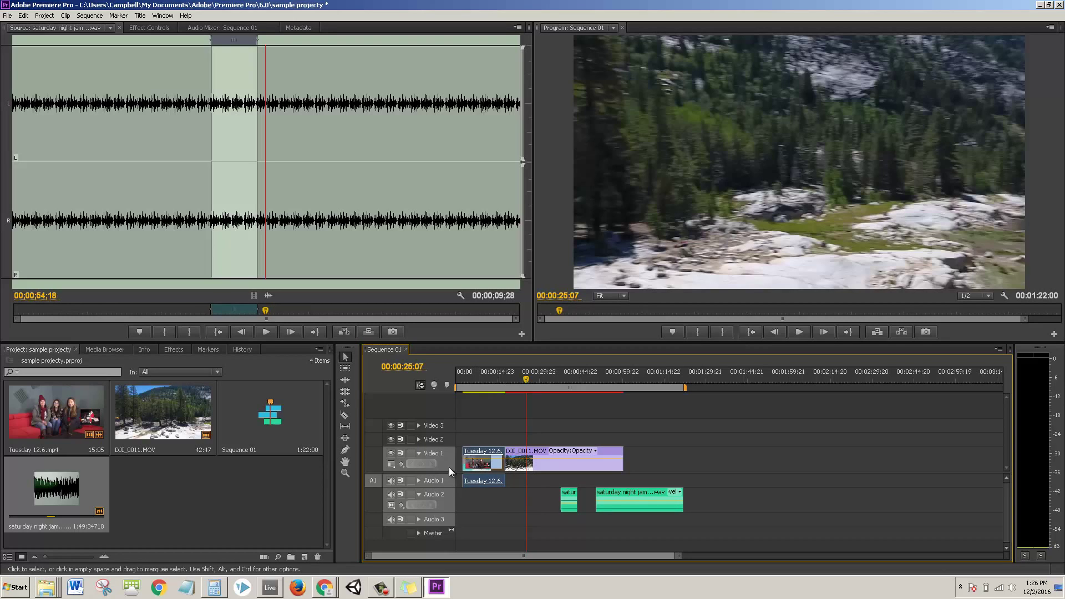
click(418, 480)
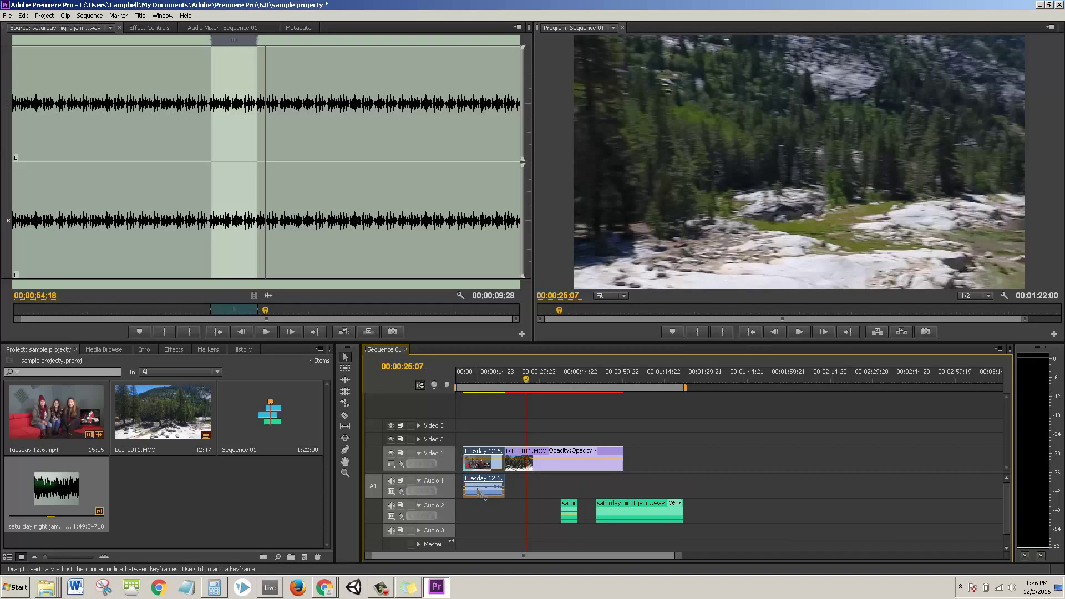
drag(479, 491, 479, 488)
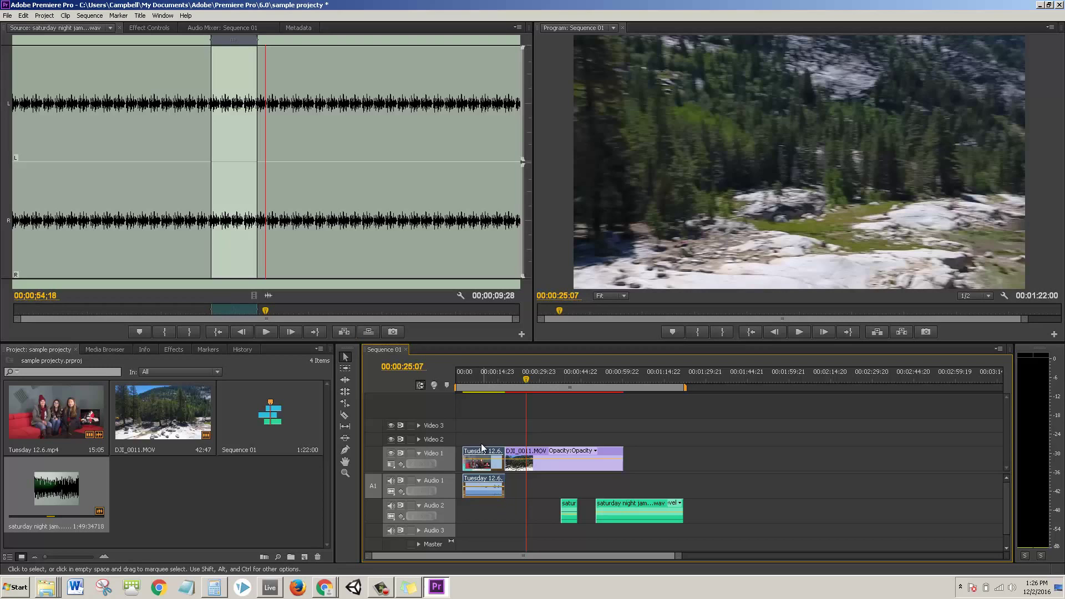
Move the Tuesday 12.6 clip after the other clips and unlink its audio from its video.
drag(484, 452, 688, 480)
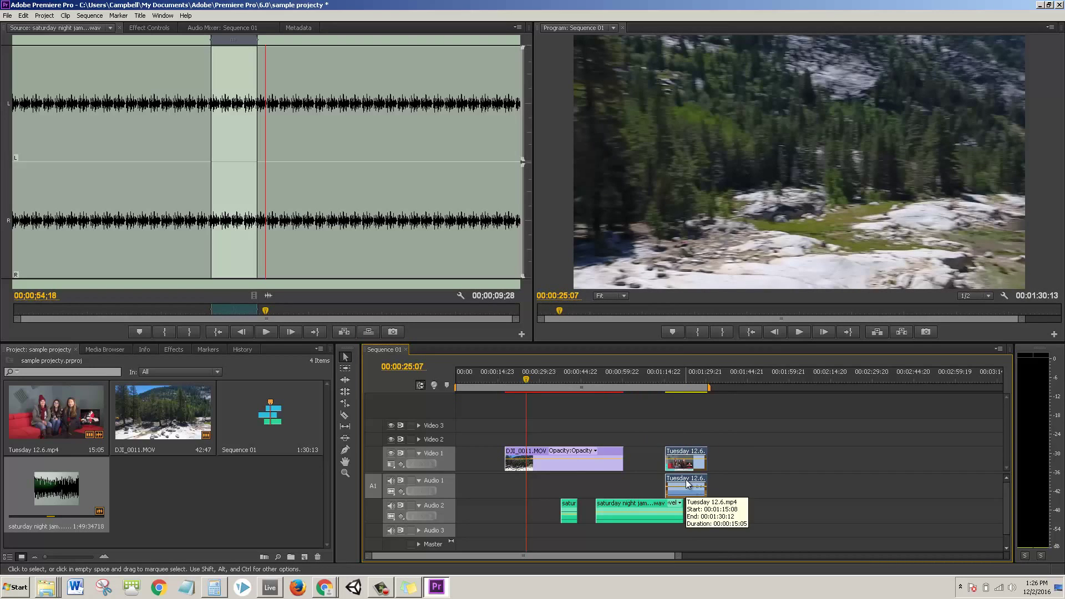
right_click(687, 484)
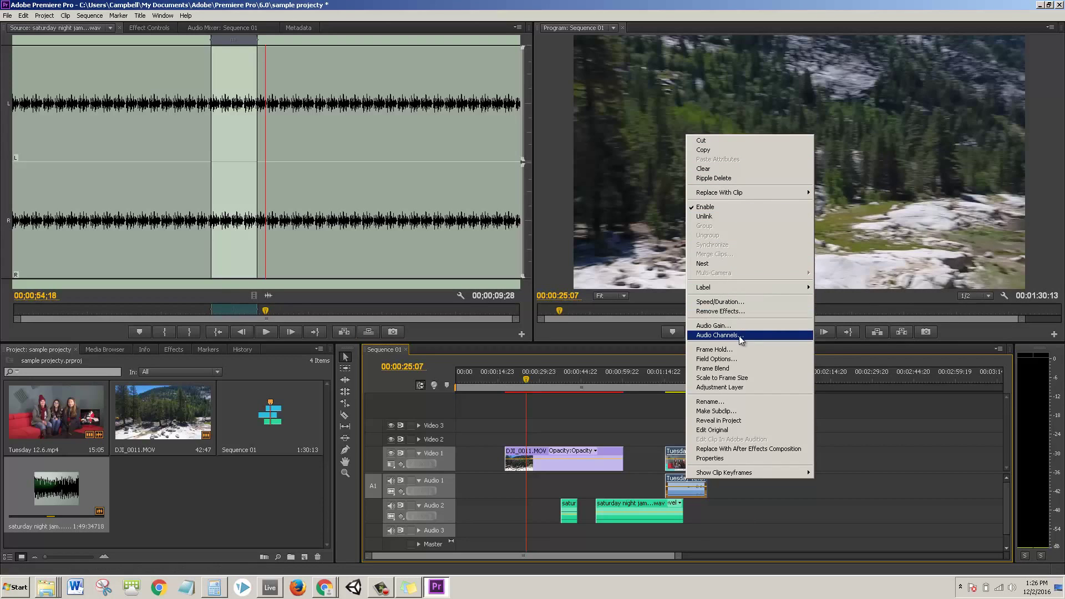
click(714, 216)
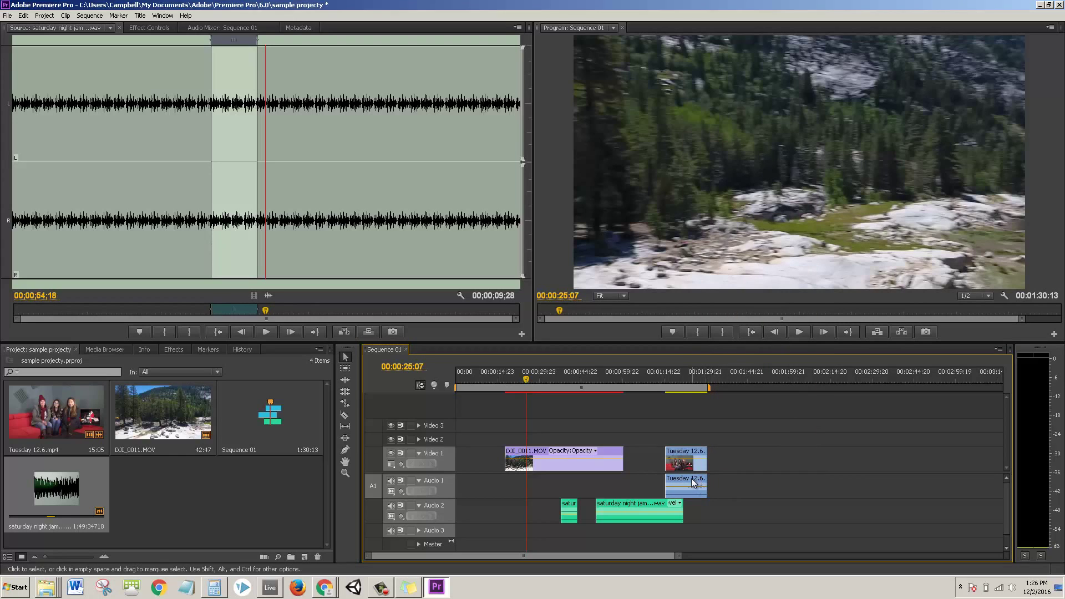
Select the interview video and reposition the interview audio under the start of DJI_0011.MOV.
drag(692, 483, 750, 487)
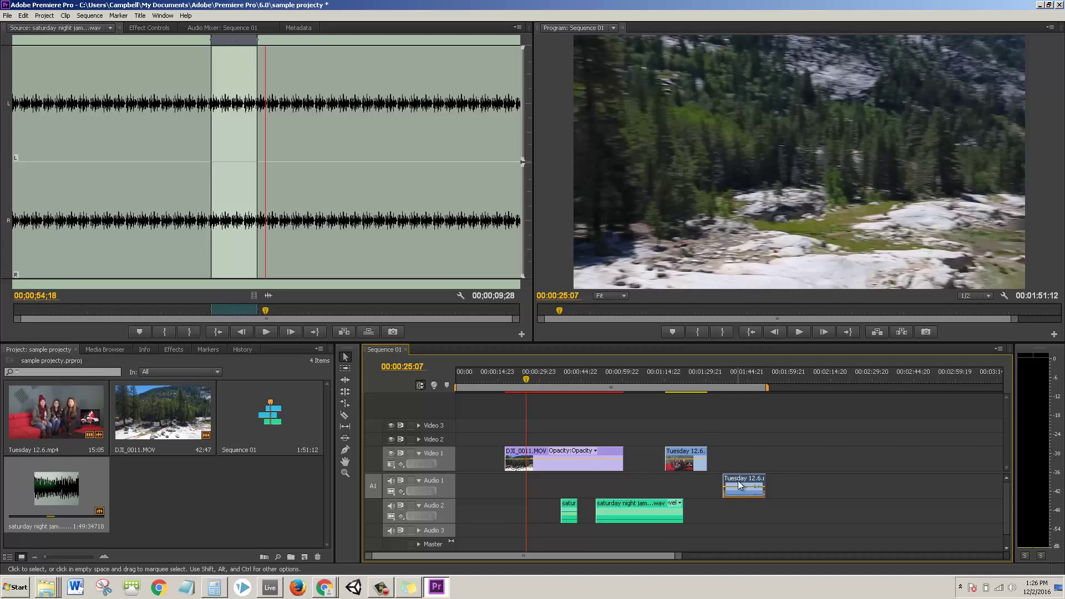
click(680, 452)
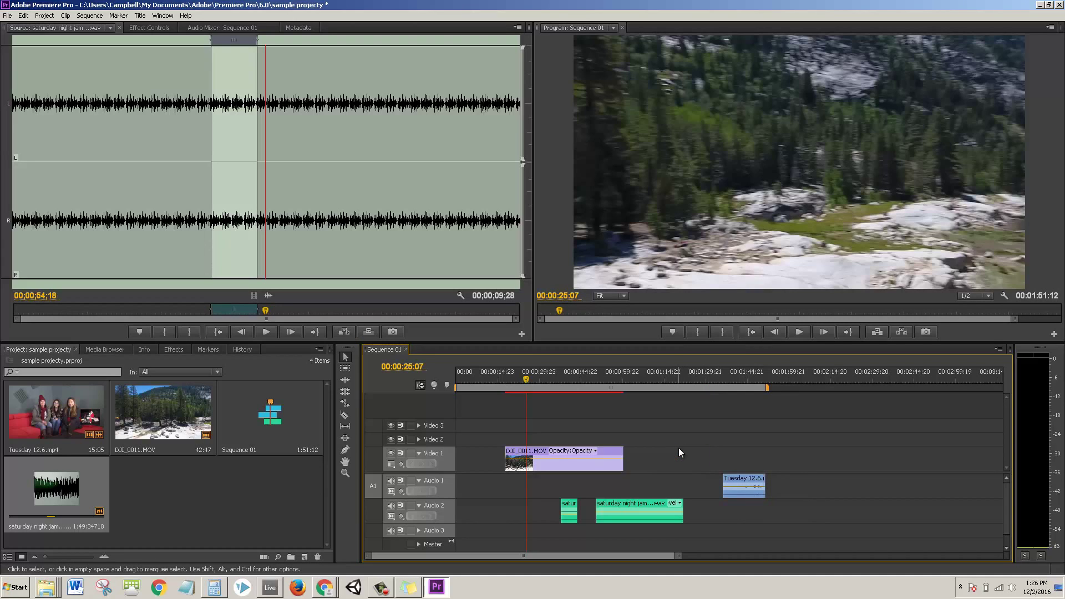
drag(740, 480, 523, 481)
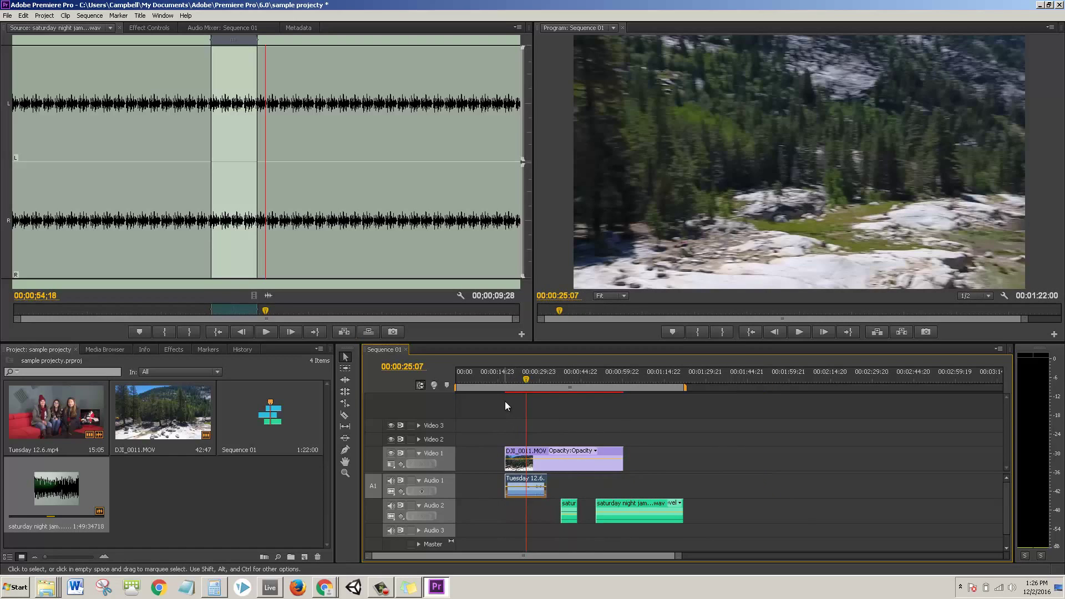